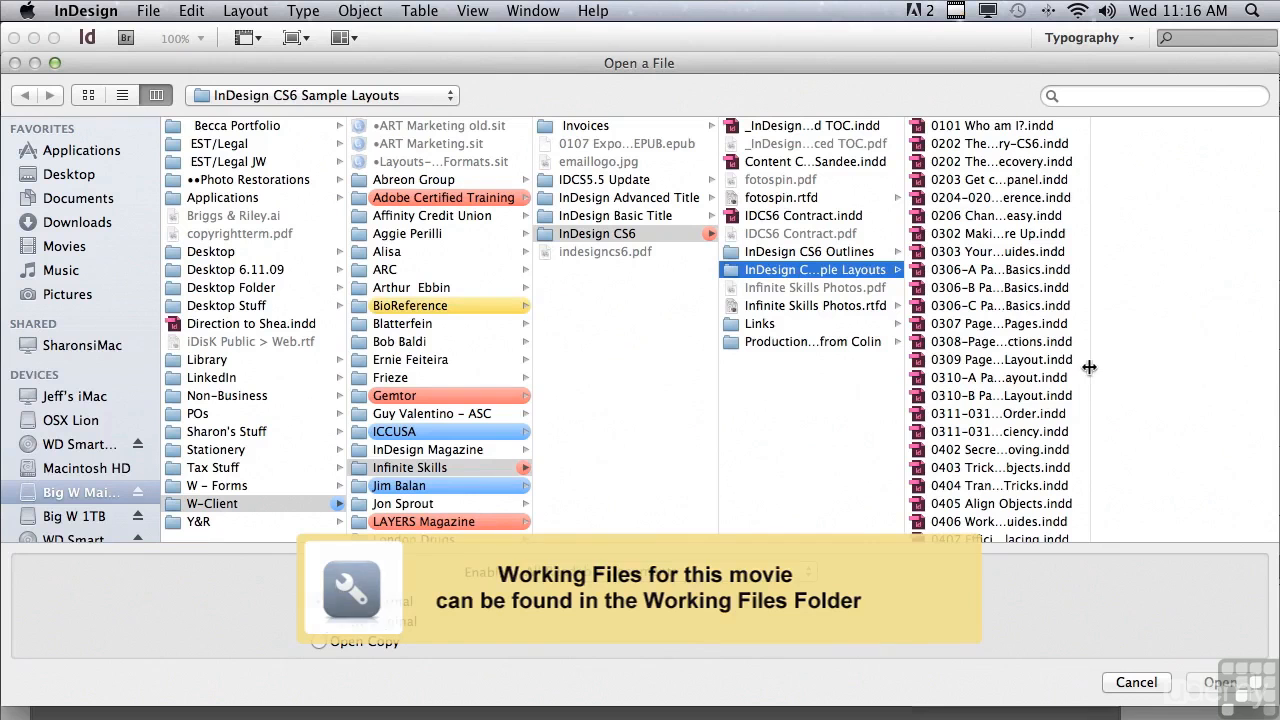
# Open the document "0605 Custom Underline & Strikethrough magic.indd" from the InDesign CS6 Sample Layouts folder
pyautogui.moveTo(1098, 328); pyautogui.dragTo(1100, 508)
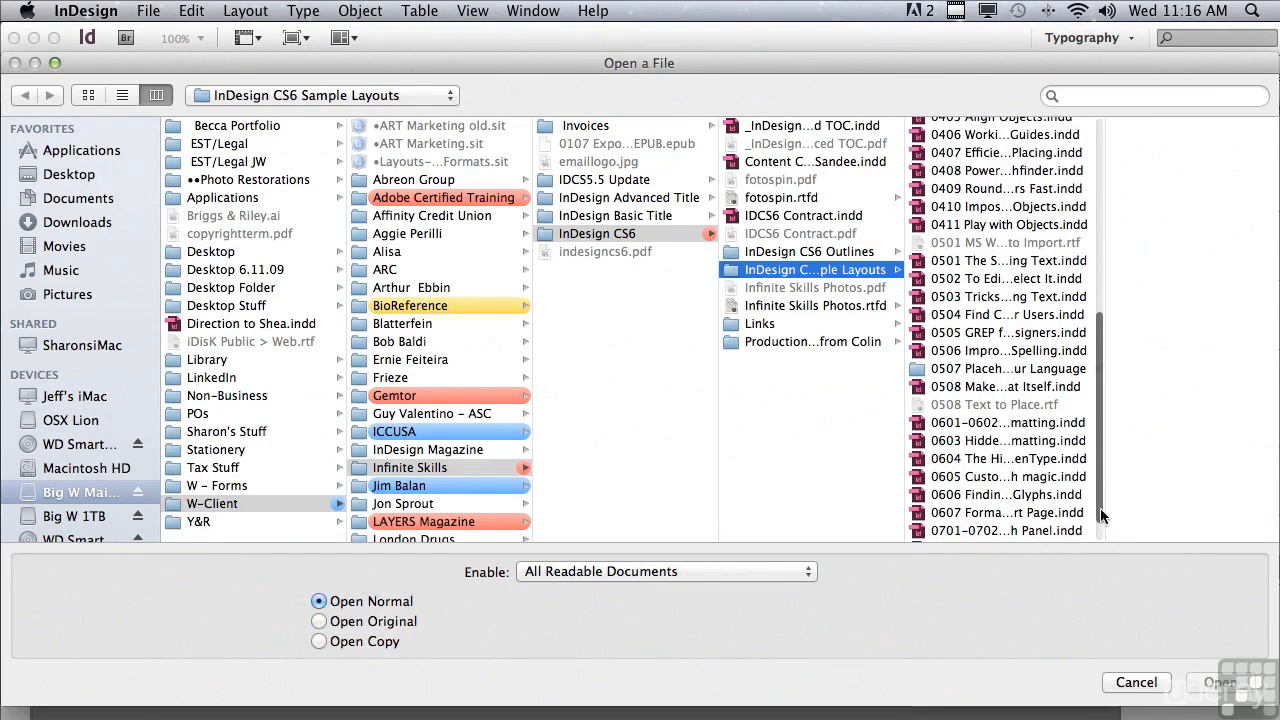
pyautogui.click(976, 477)
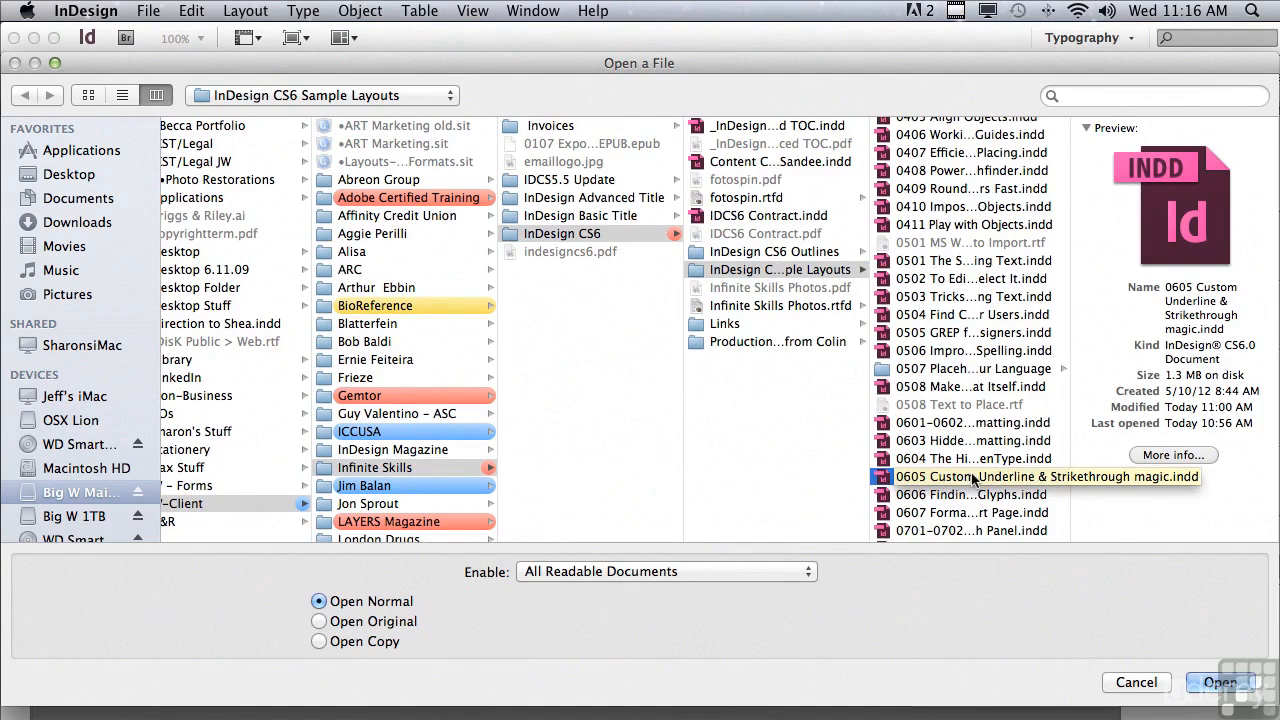
pyautogui.click(1215, 682)
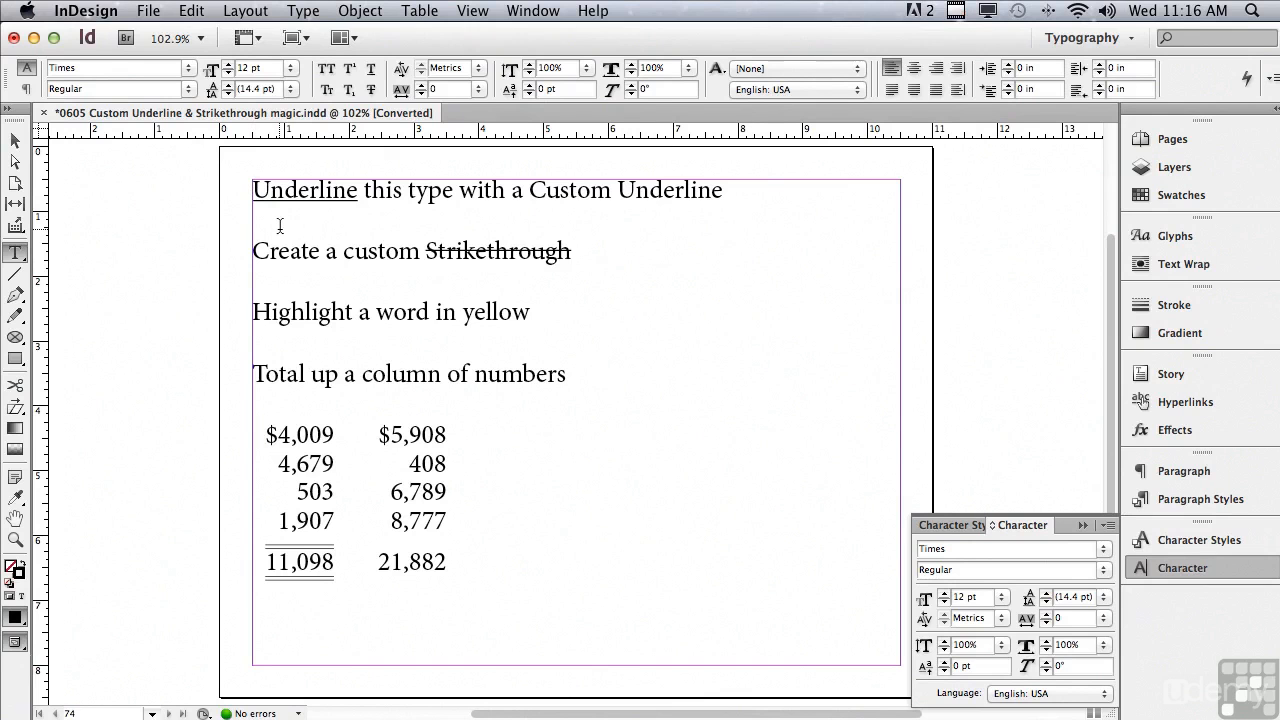
# Select the word "Underline" at the start of the first line and give it an underline
pyautogui.click(255, 190)
pyautogui.moveTo(255, 190); pyautogui.dragTo(358, 190)
pyautogui.click(369, 70)
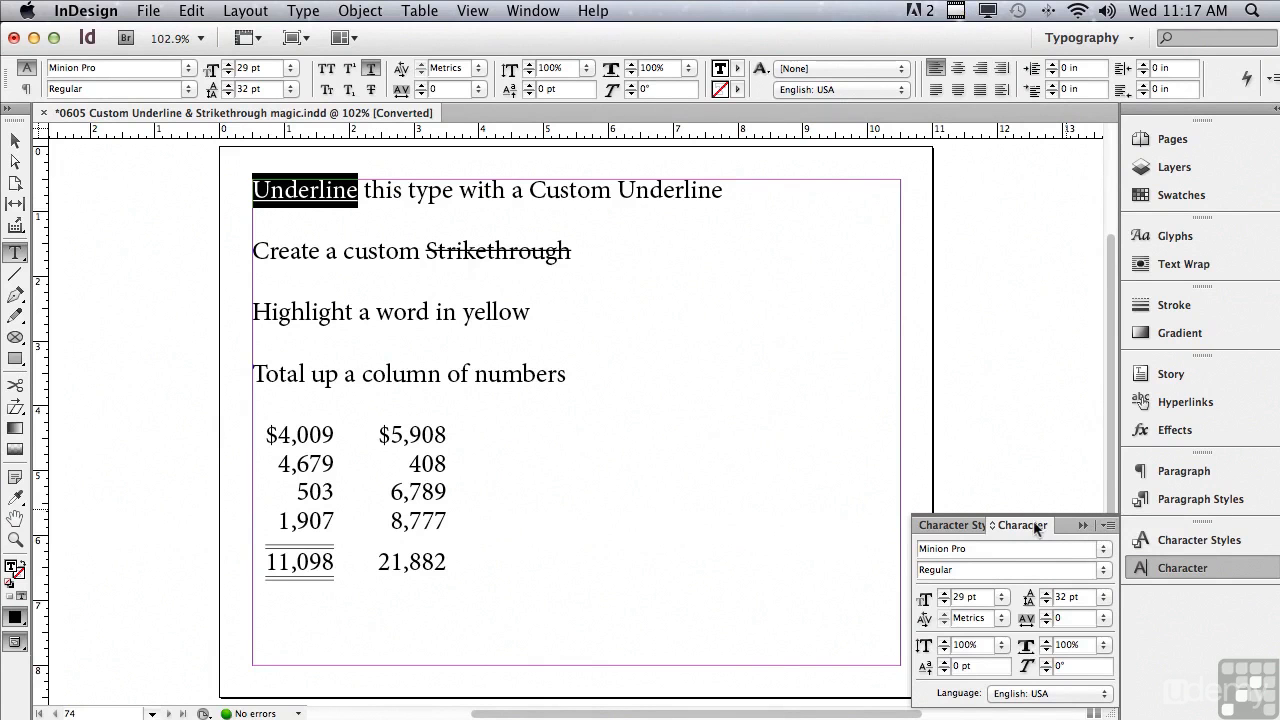
# Float the Character panel over the page, review its underline commands, and open the Underline Options for the selected word
pyautogui.moveTo(1029, 524); pyautogui.dragTo(917, 175)
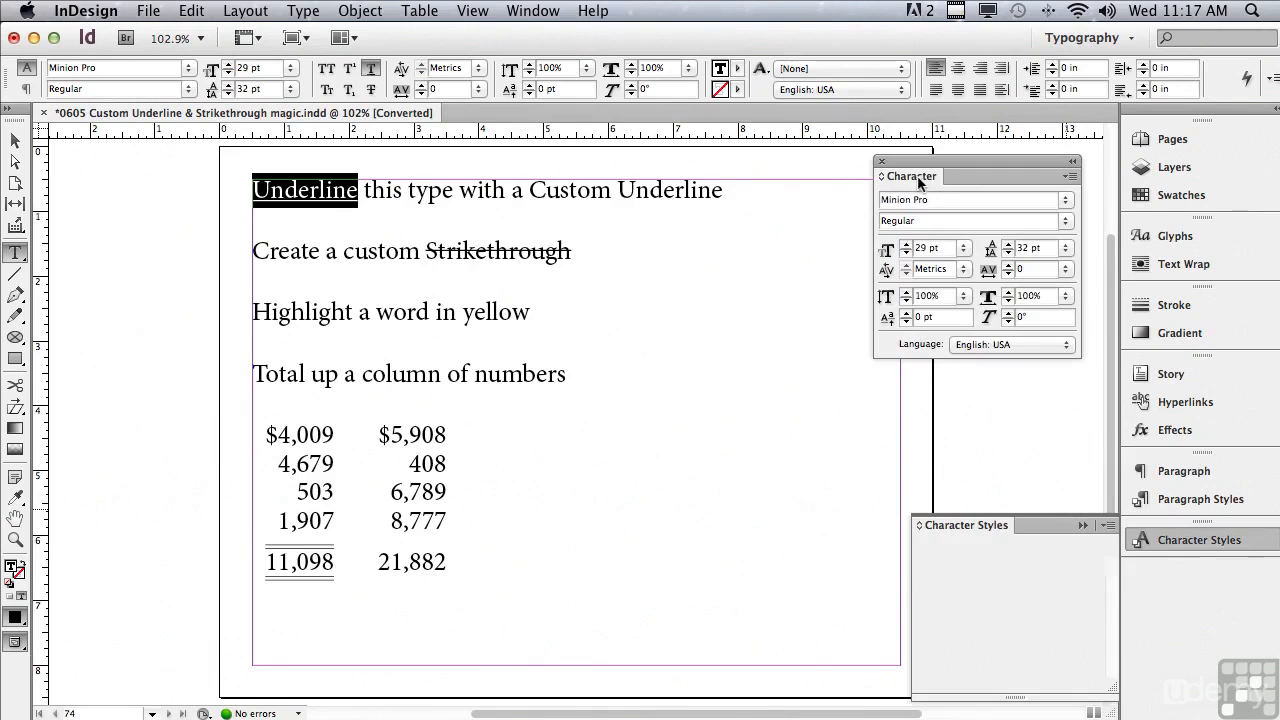
pyautogui.click(1070, 178)
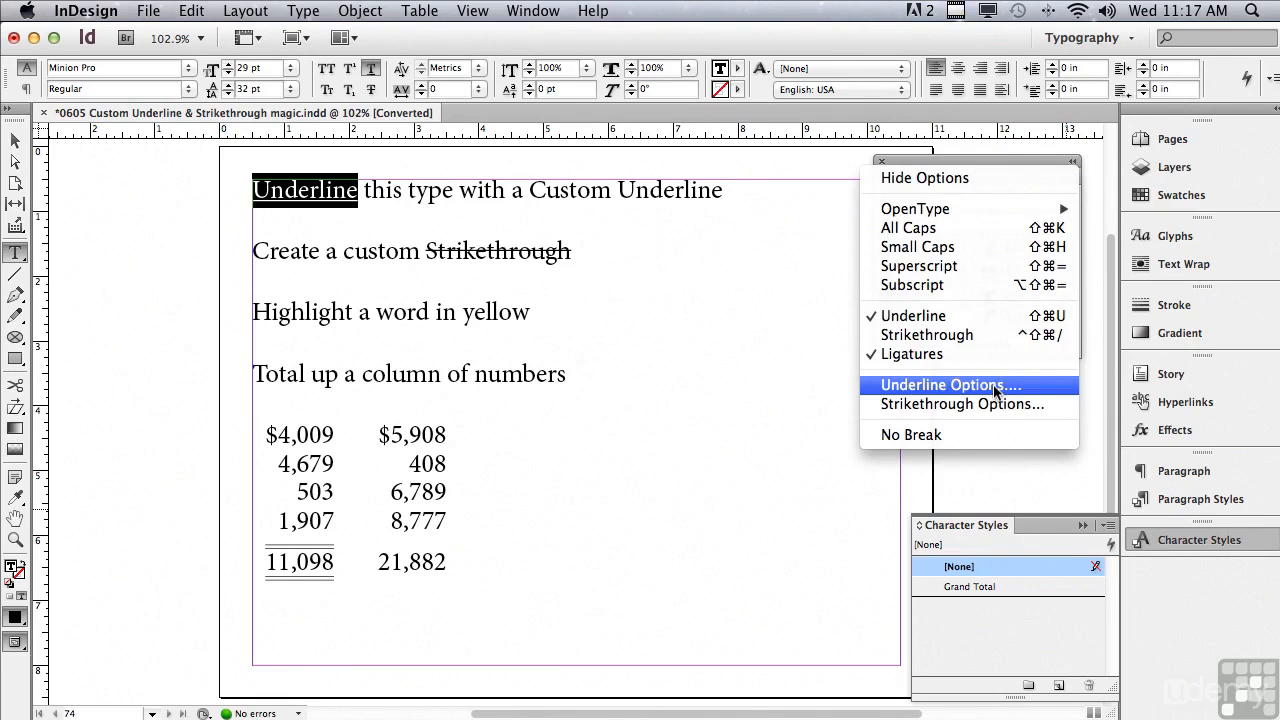
pyautogui.click(664, 343)
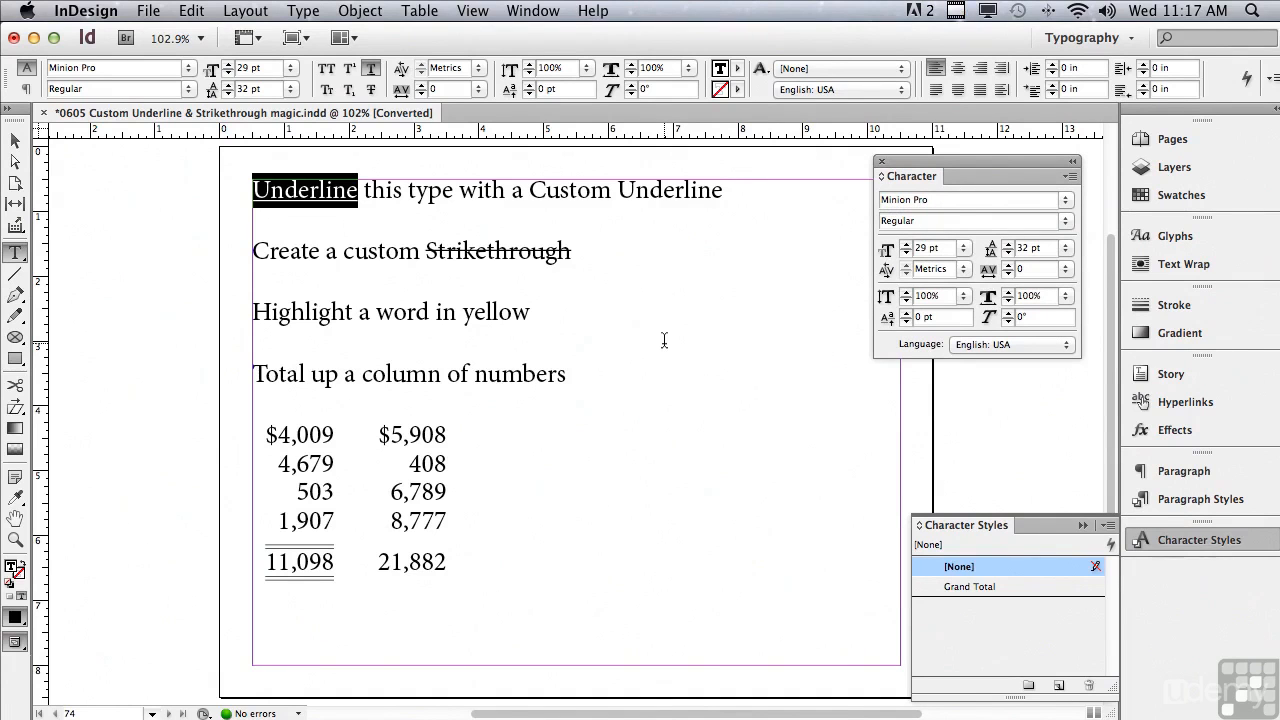
pyautogui.keyDown('alt'); pyautogui.click(371, 73); pyautogui.keyUp('alt')
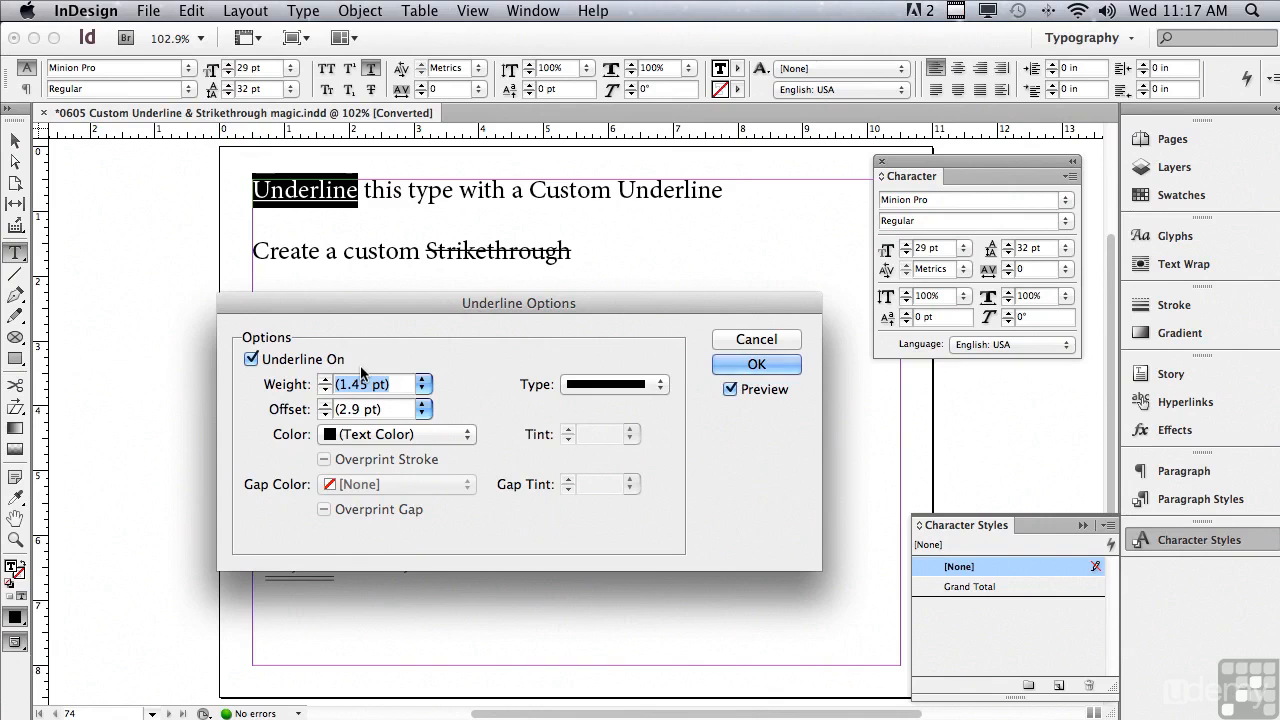
# Turn the selected word's underline off and back on, and do the same with the preview
pyautogui.click(251, 360)
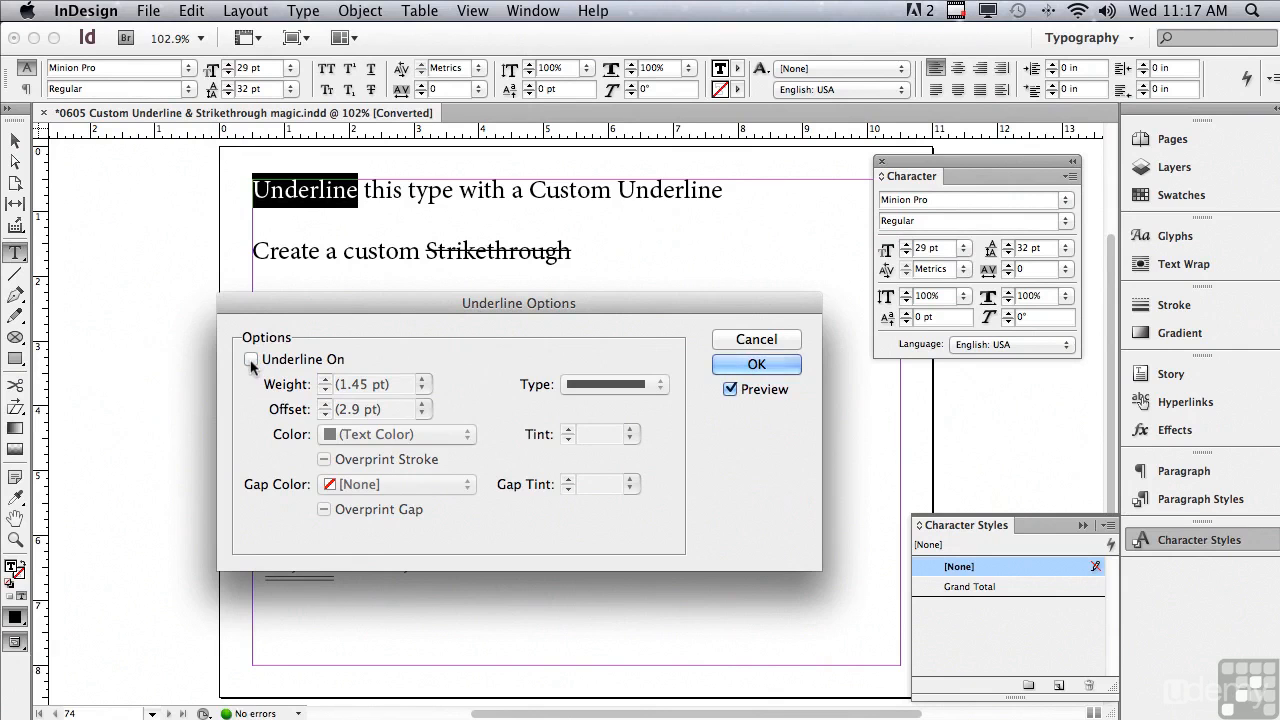
pyautogui.click(251, 362)
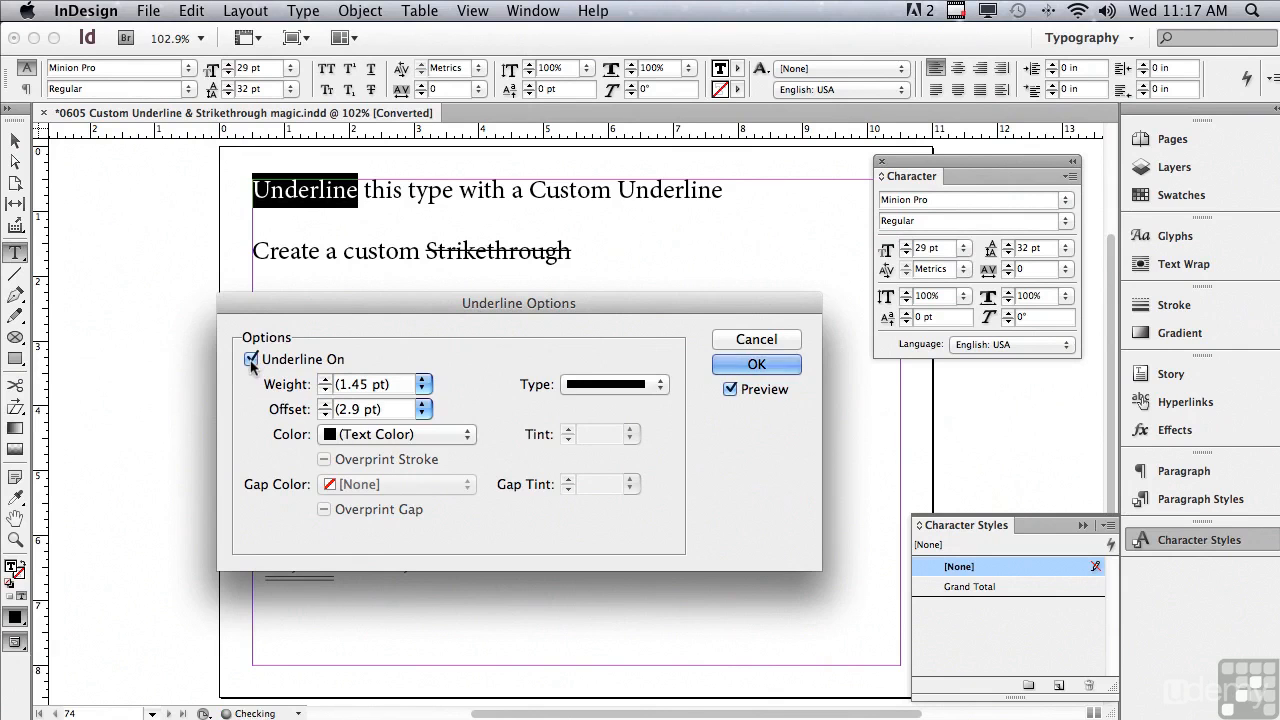
pyautogui.click(729, 390)
pyautogui.click(729, 390)
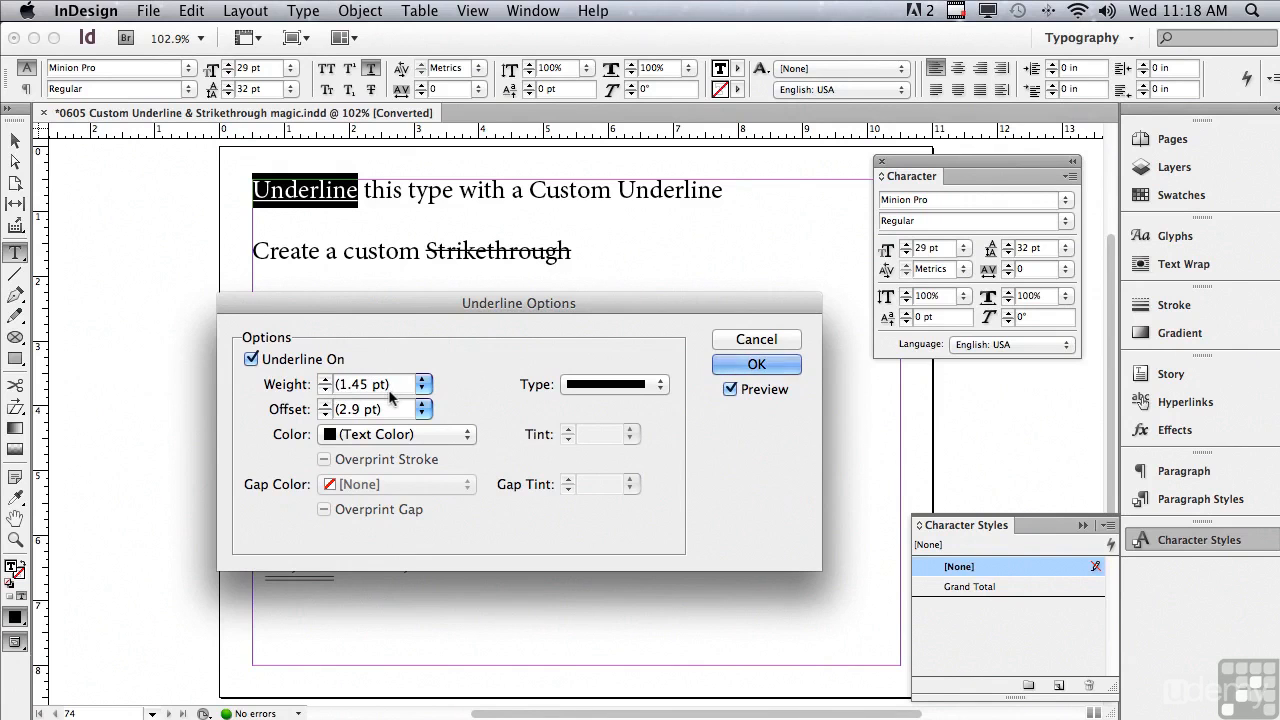
# Set the underline's weight to 1 pt and its offset to 7 pt, and apply the options
pyautogui.click(327, 393)
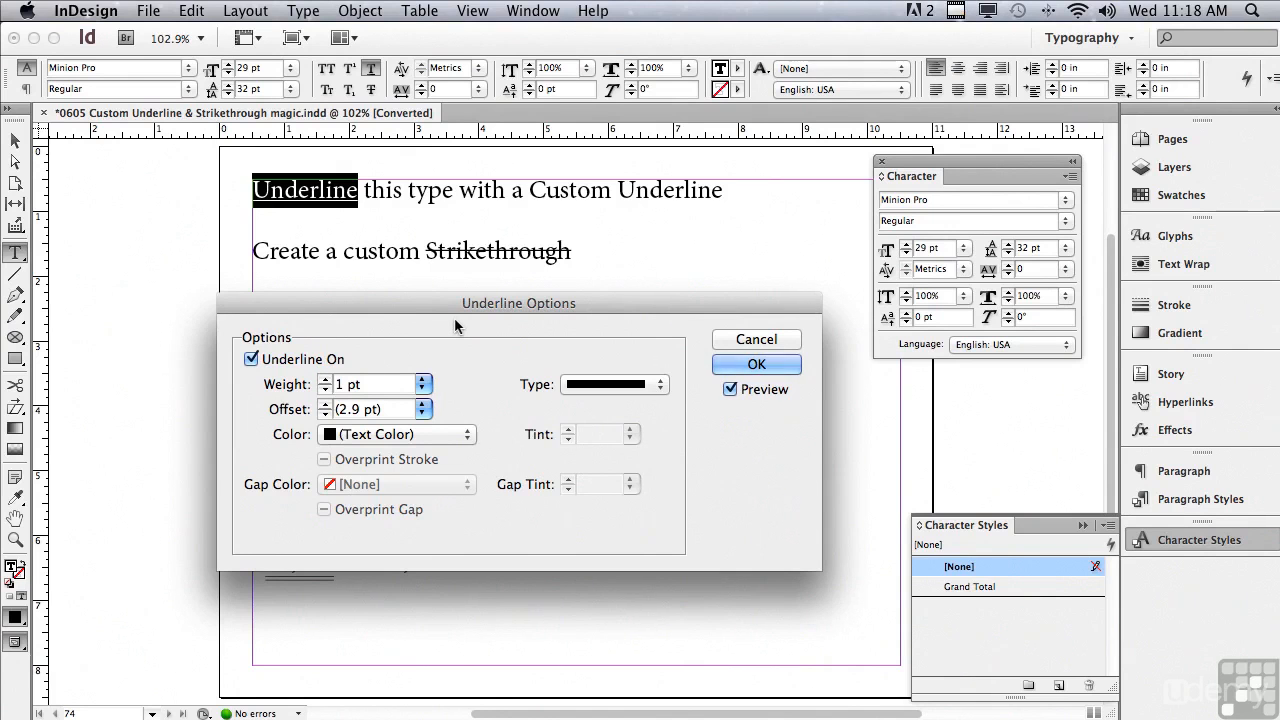
pyautogui.click(325, 406)
pyautogui.click(325, 406)
pyautogui.click(325, 406)
pyautogui.click(325, 406)
pyautogui.click(325, 406)
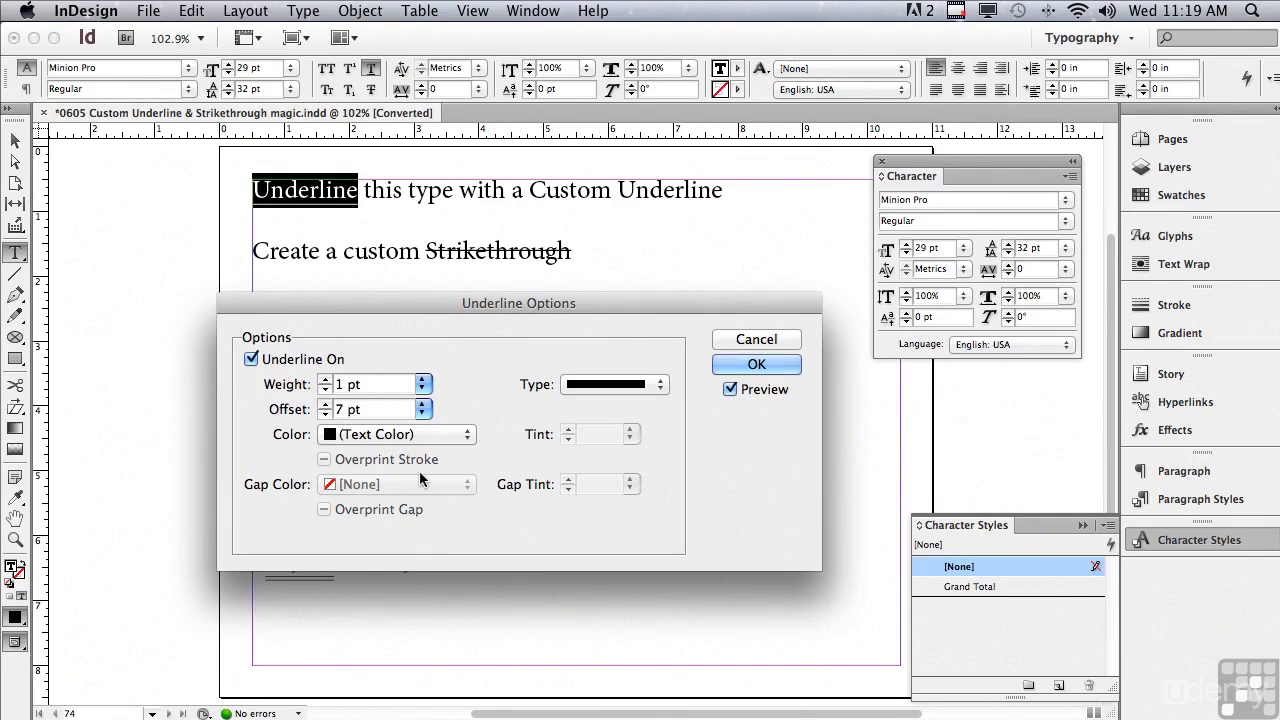
pyautogui.click(734, 366)
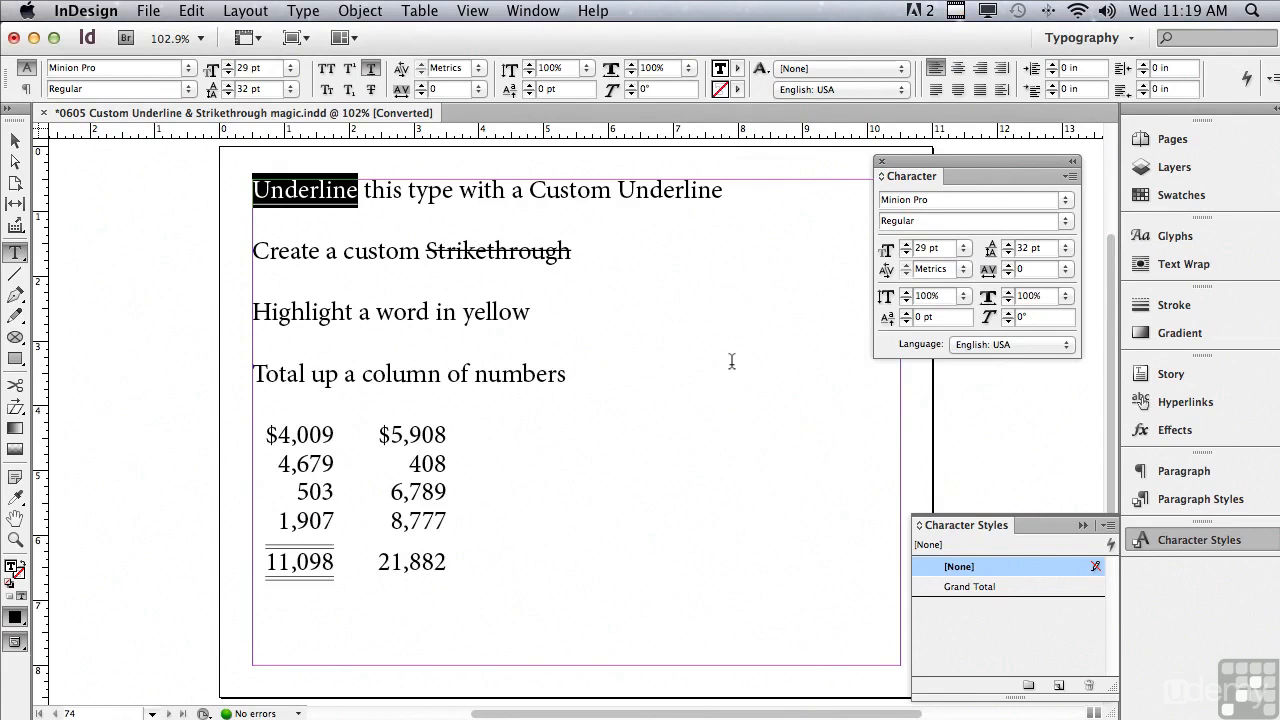
# Create a character style named "Underline" from the selected word and apply it to the selection
pyautogui.click(1108, 527)
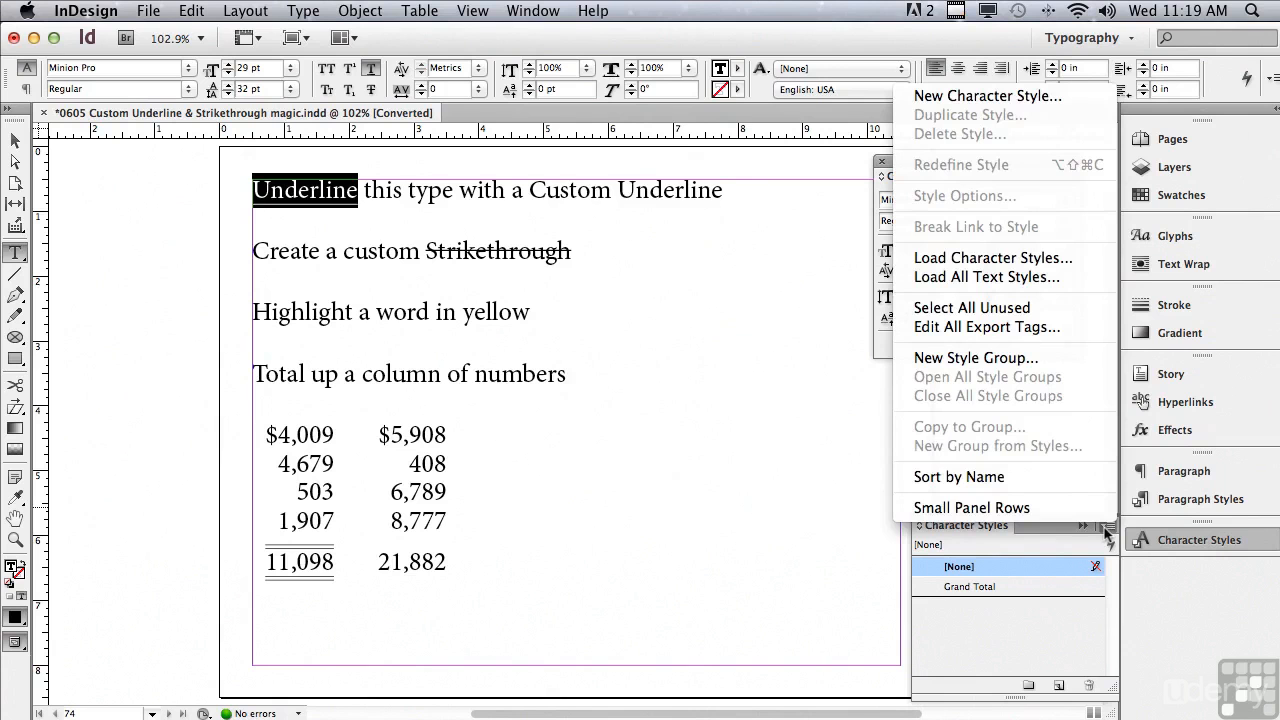
pyautogui.click(1002, 95)
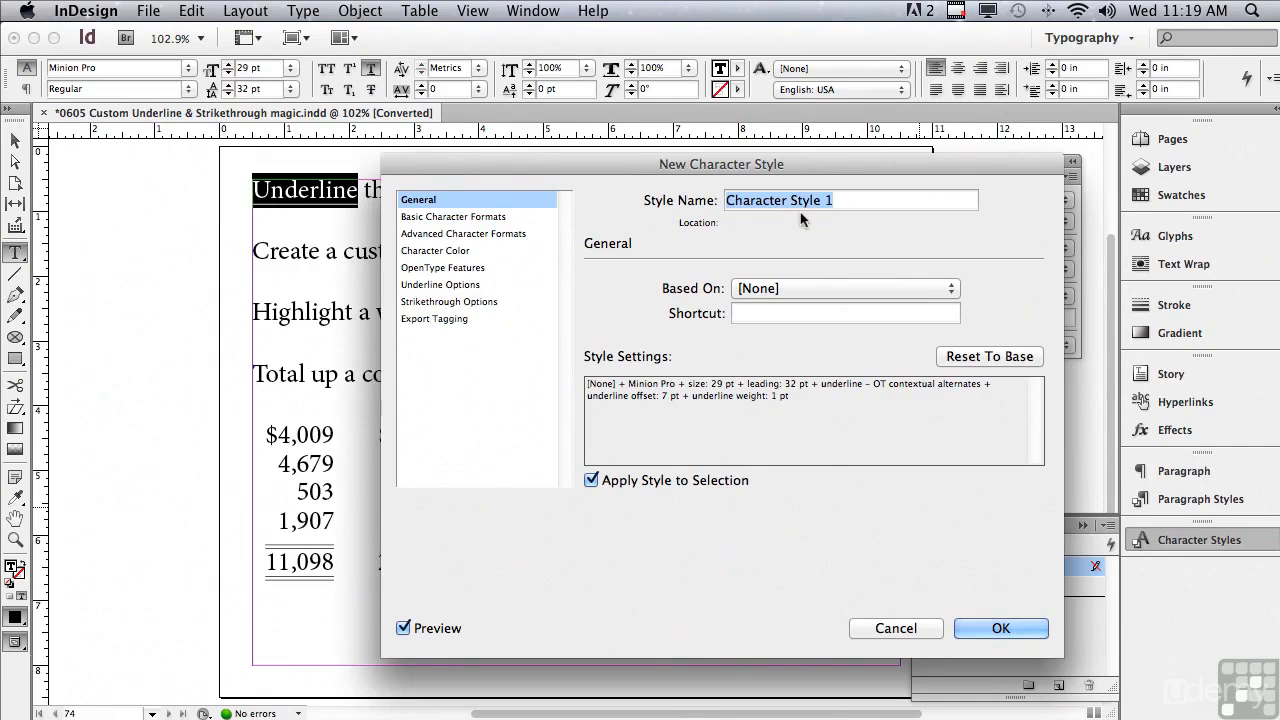
pyautogui.write('Underline')
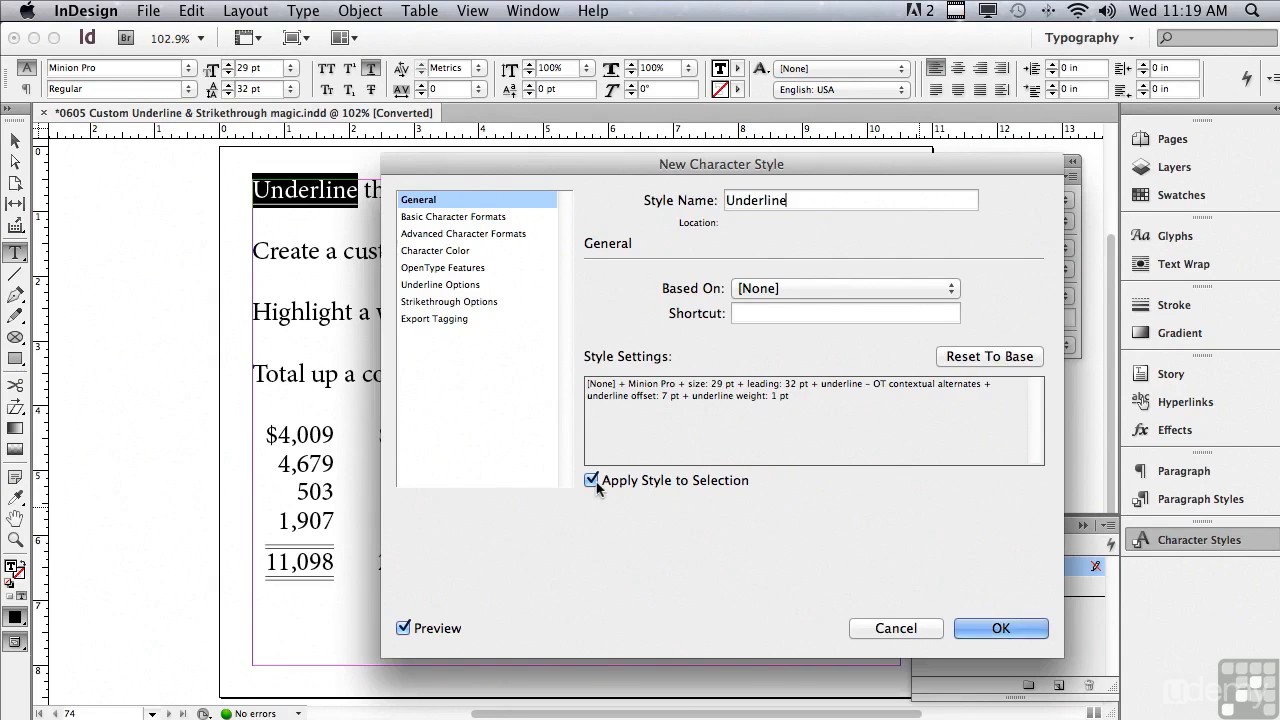
pyautogui.moveTo(700, 164); pyautogui.dragTo(495, 149)
pyautogui.click(673, 310)
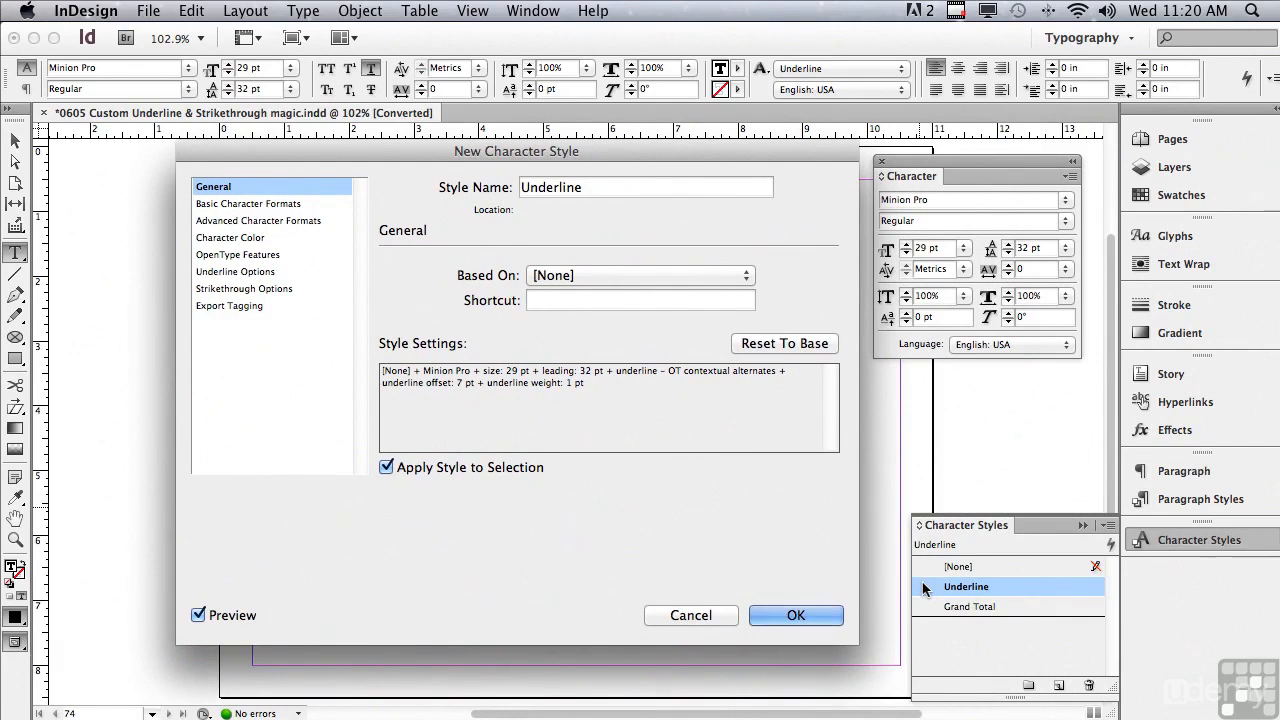
pyautogui.click(796, 615)
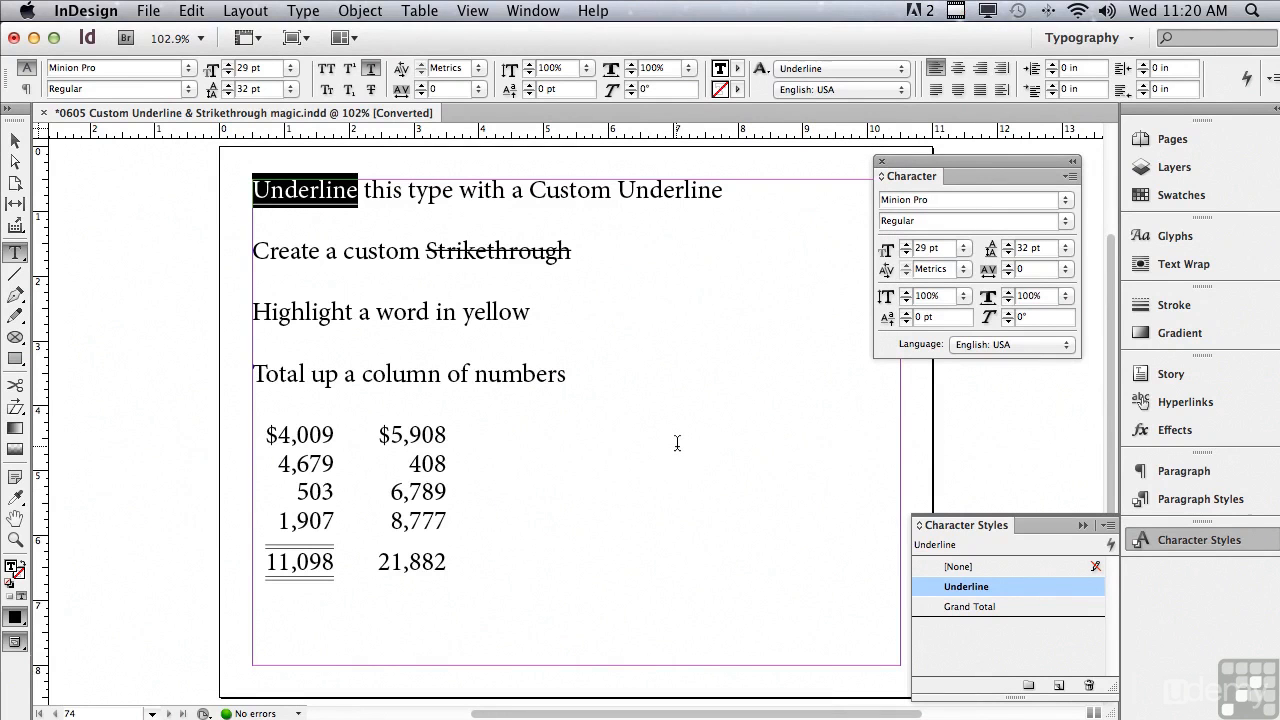
# Apply the Underline character style to the words "Custom Underline" in the first line
pyautogui.moveTo(529, 190); pyautogui.dragTo(723, 190)
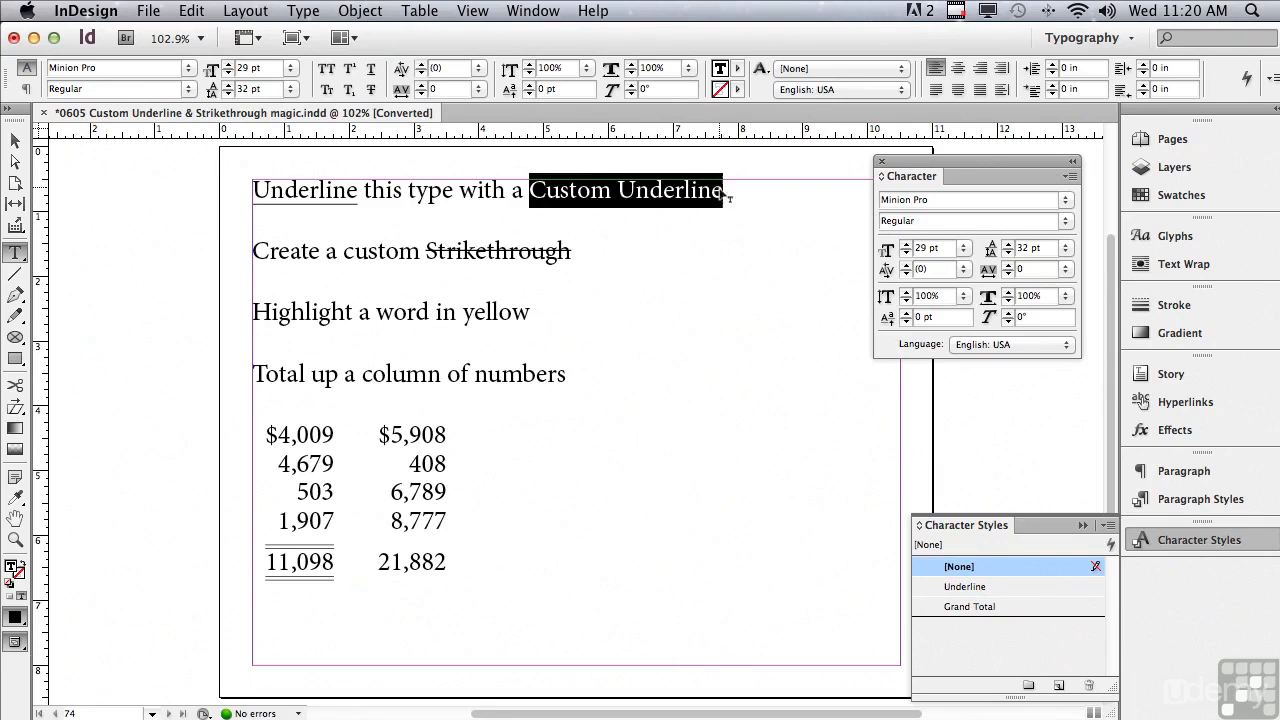
pyautogui.click(966, 587)
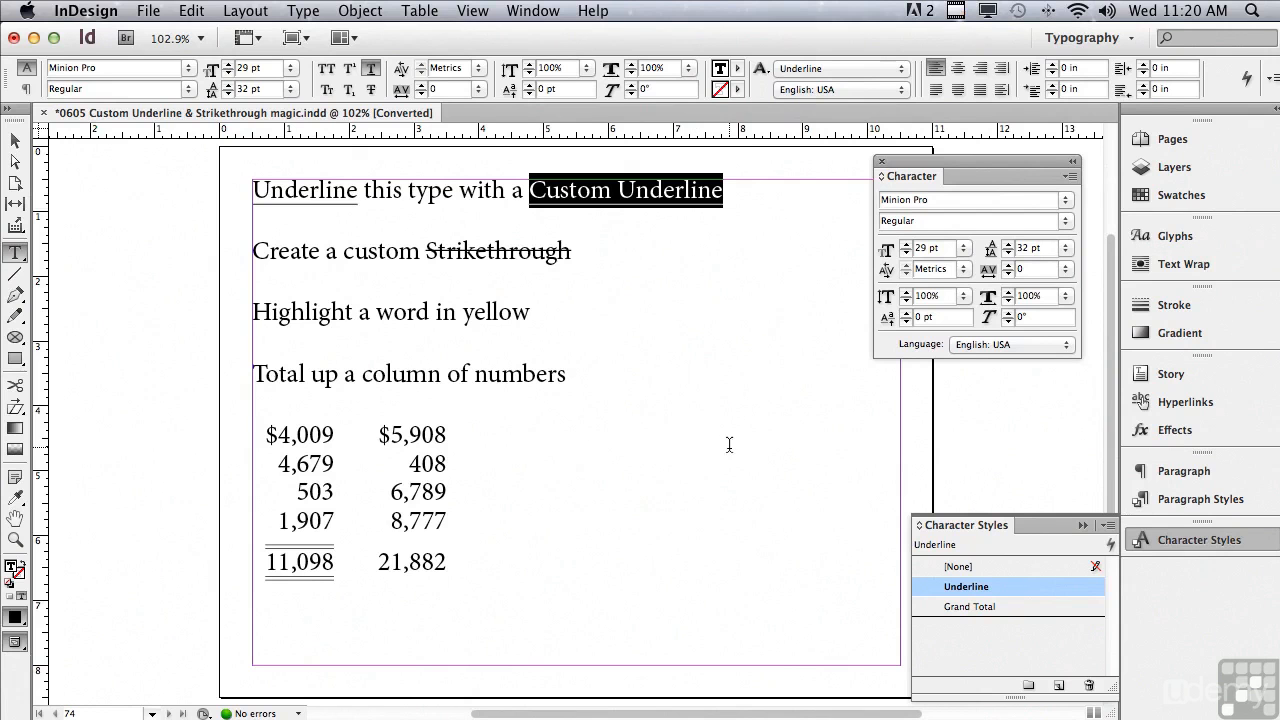
# Set the strikethrough weight of the word "Strikethrough" in the second line to 1 pt
pyautogui.click(15, 539)
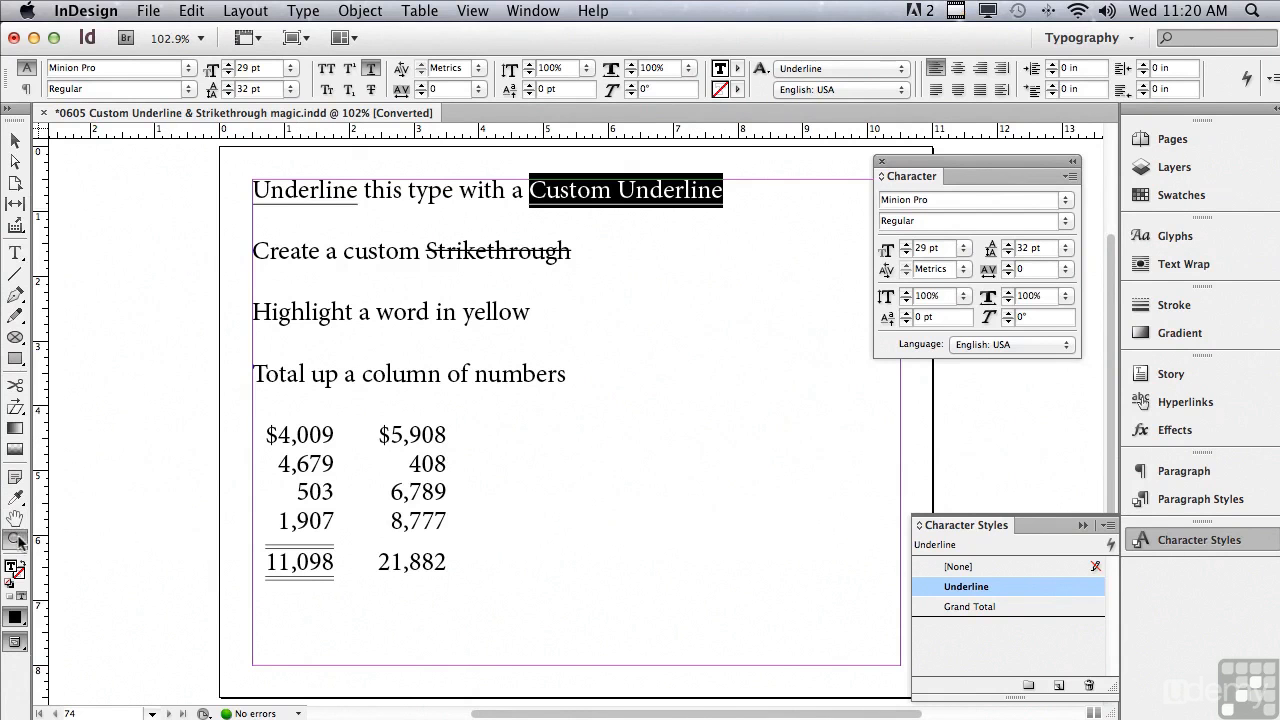
pyautogui.moveTo(250, 180); pyautogui.dragTo(723, 520)
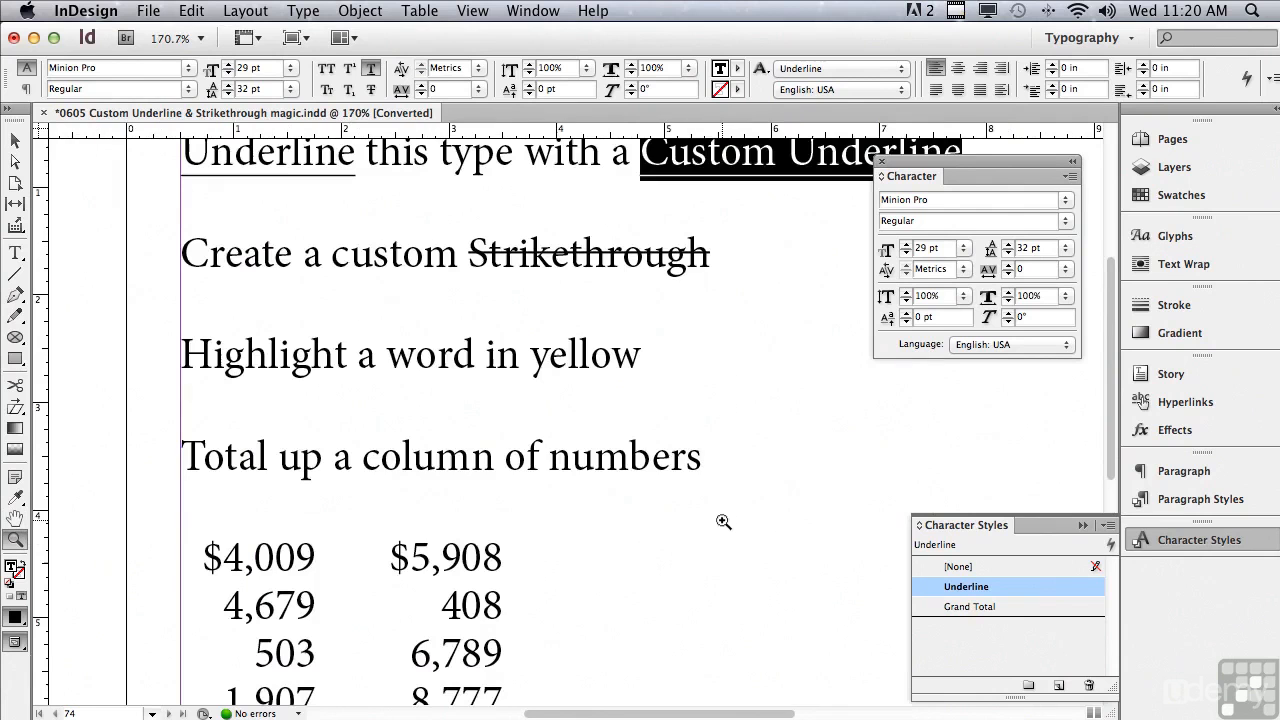
pyautogui.click(15, 253)
pyautogui.moveTo(470, 254); pyautogui.dragTo(710, 262)
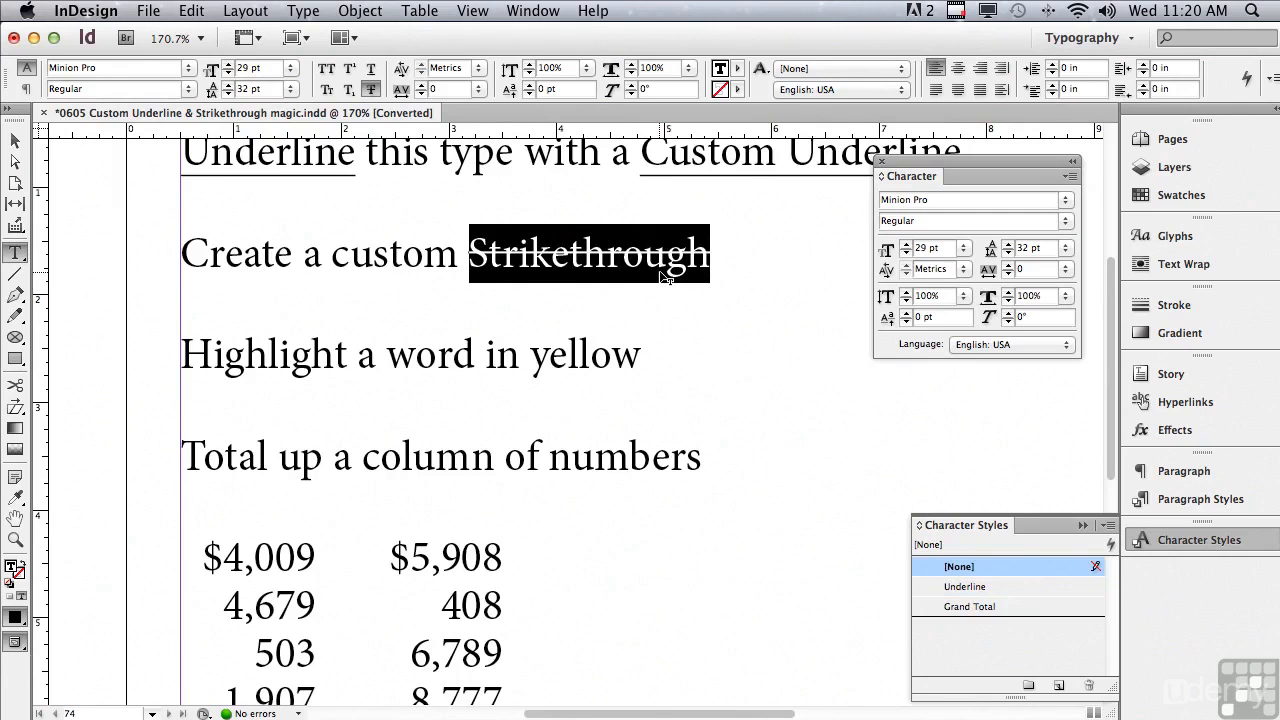
pyautogui.keyDown('alt'); pyautogui.click(367, 91); pyautogui.keyUp('alt')
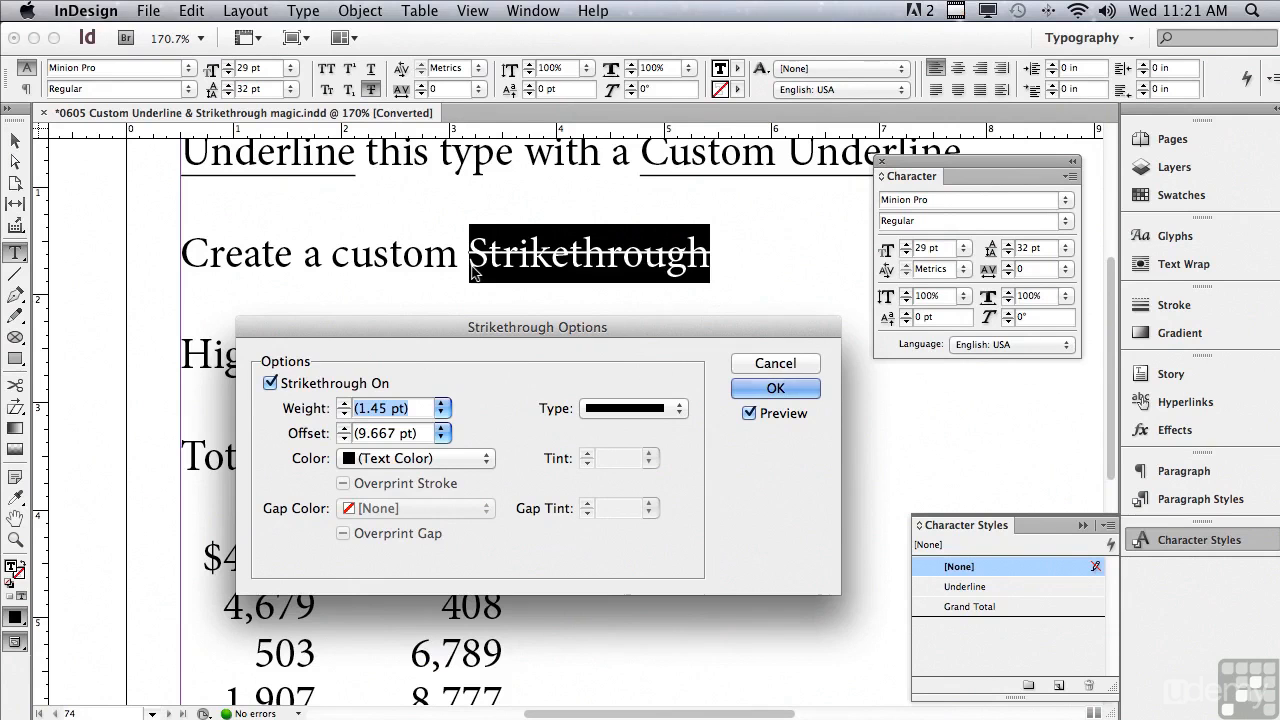
pyautogui.write('1 pt')
pyautogui.moveTo(378, 406); pyautogui.dragTo(344, 408)
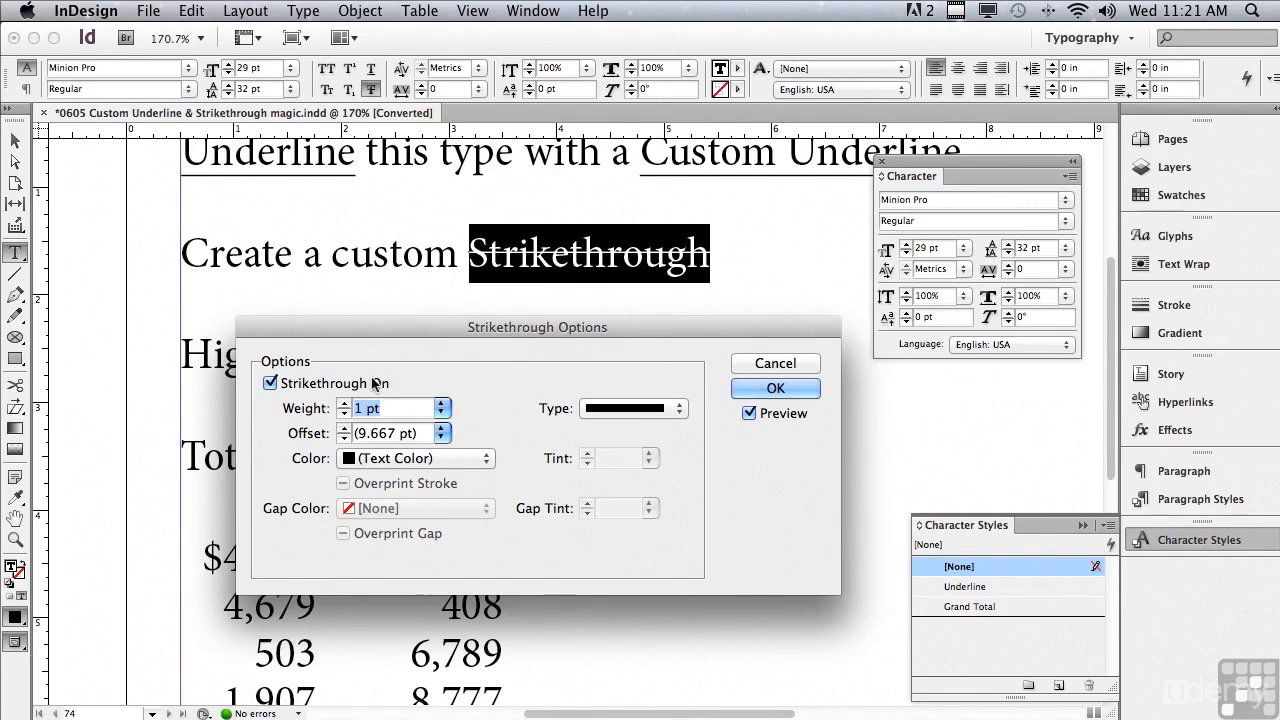
# Lower the strikethrough's offset to 7 pt and apply the options
pyautogui.click(344, 429)
pyautogui.click(344, 429)
pyautogui.click(344, 438)
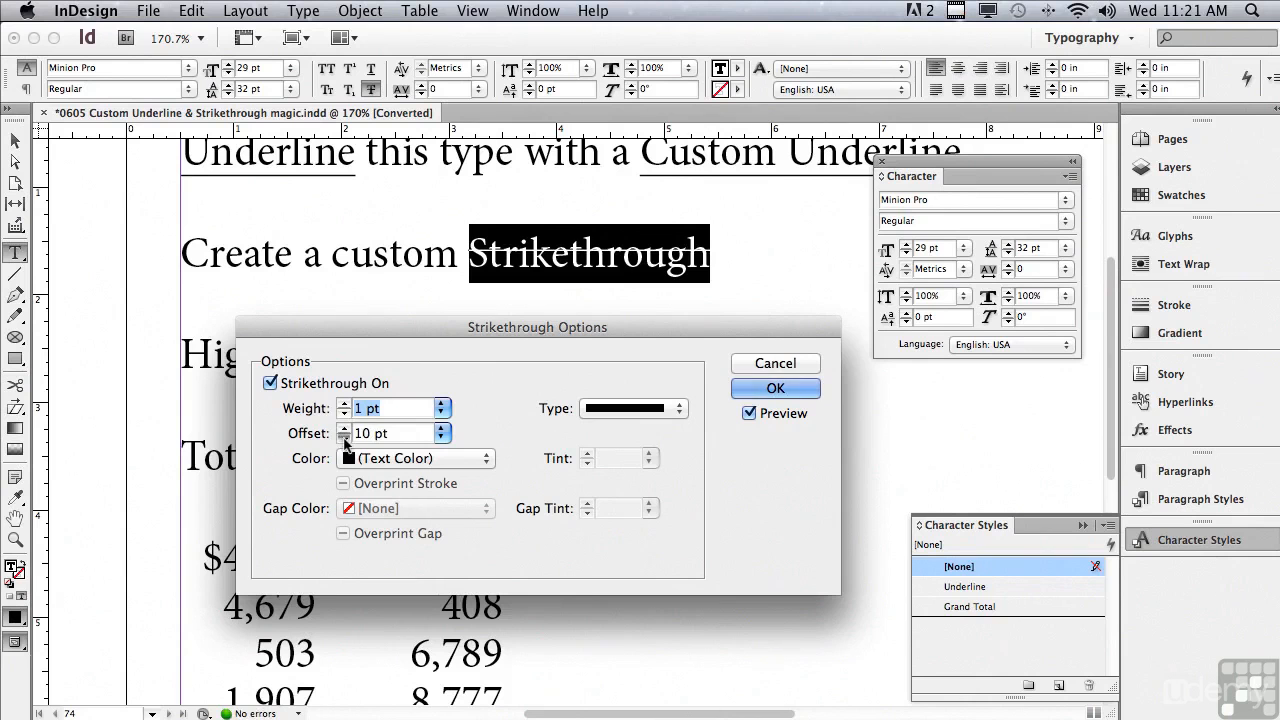
pyautogui.click(344, 438)
pyautogui.click(344, 438)
pyautogui.click(344, 438)
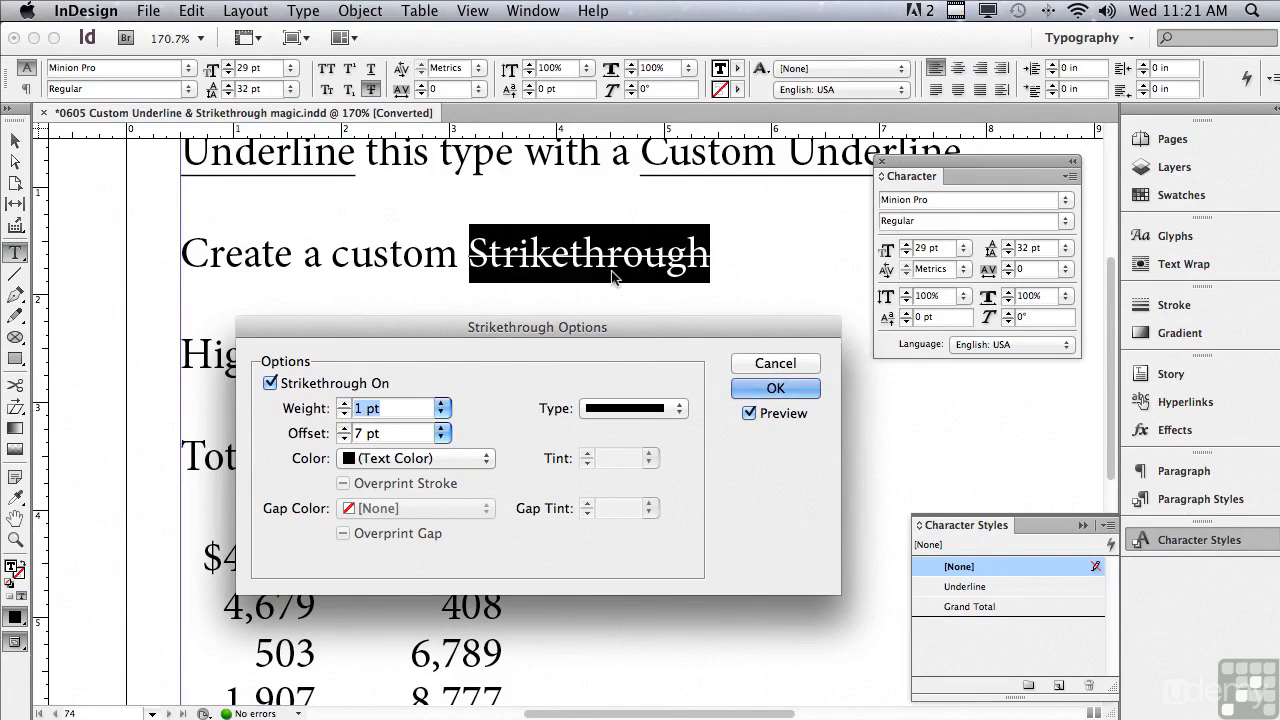
pyautogui.click(732, 391)
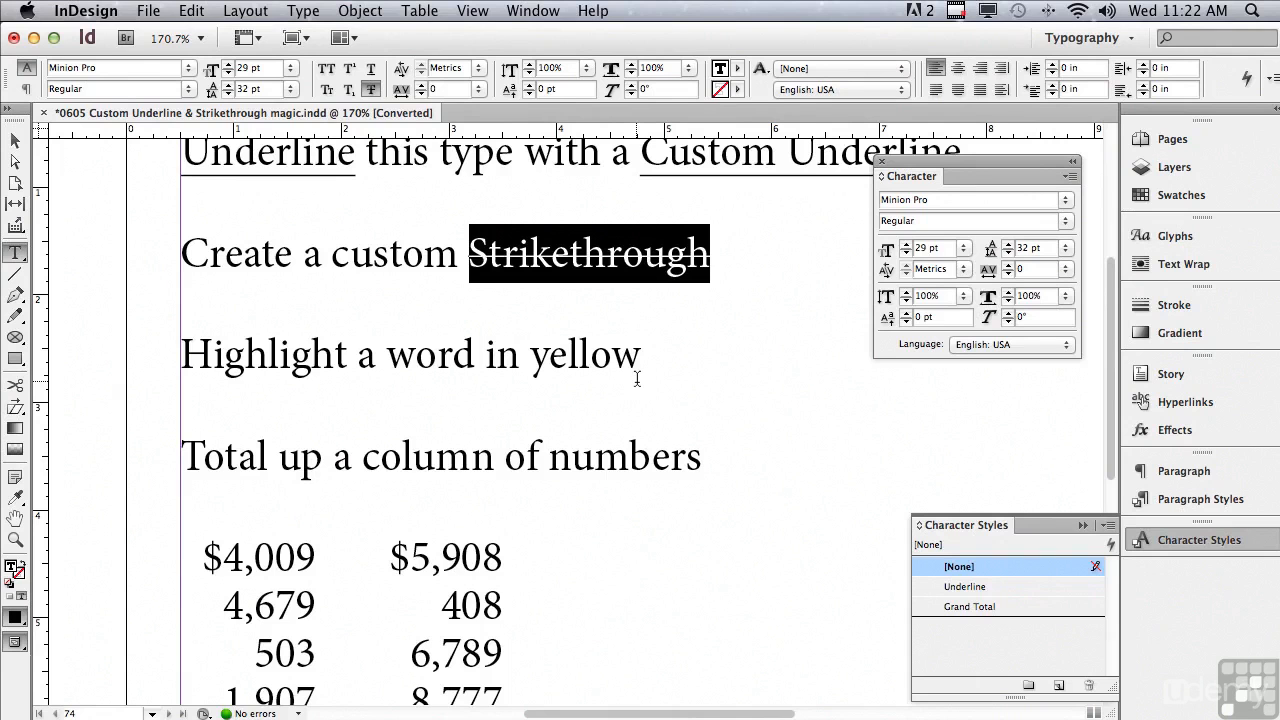
# Underline the word "Highlight" in the third line and open its Underline Options, keeping the word in view
pyautogui.moveTo(181, 352); pyautogui.dragTo(348, 355)
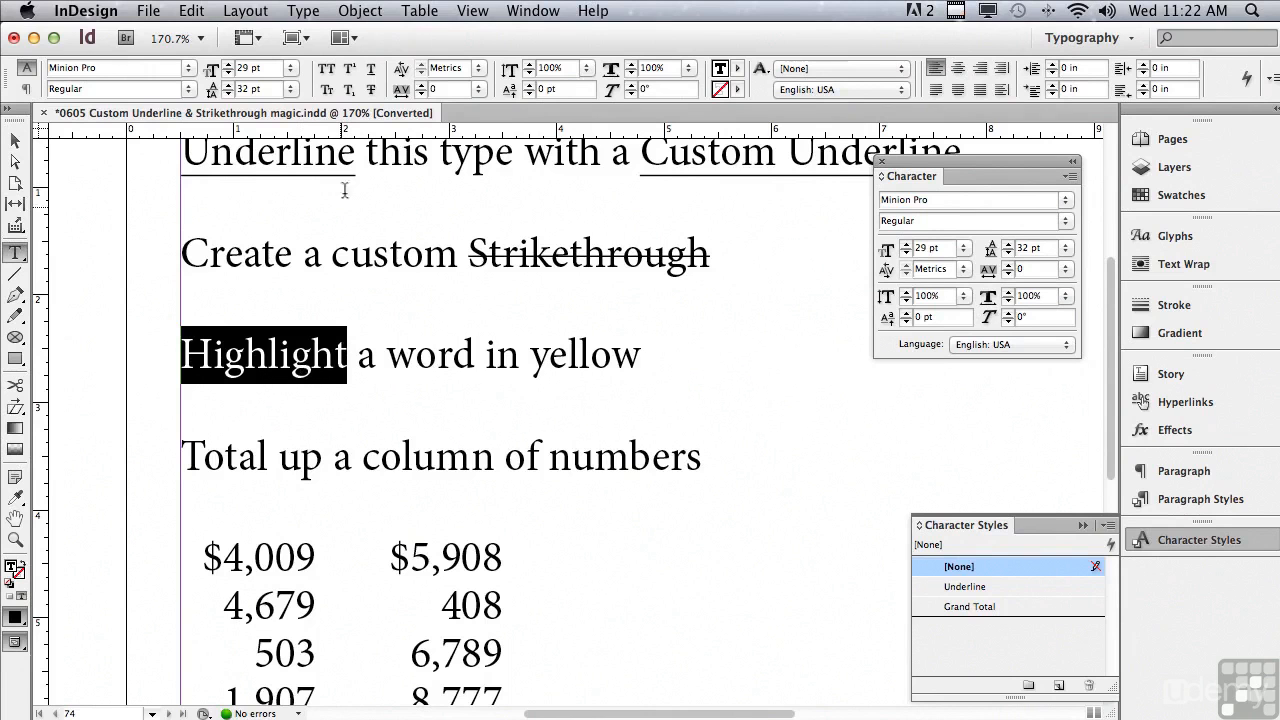
pyautogui.click(371, 70)
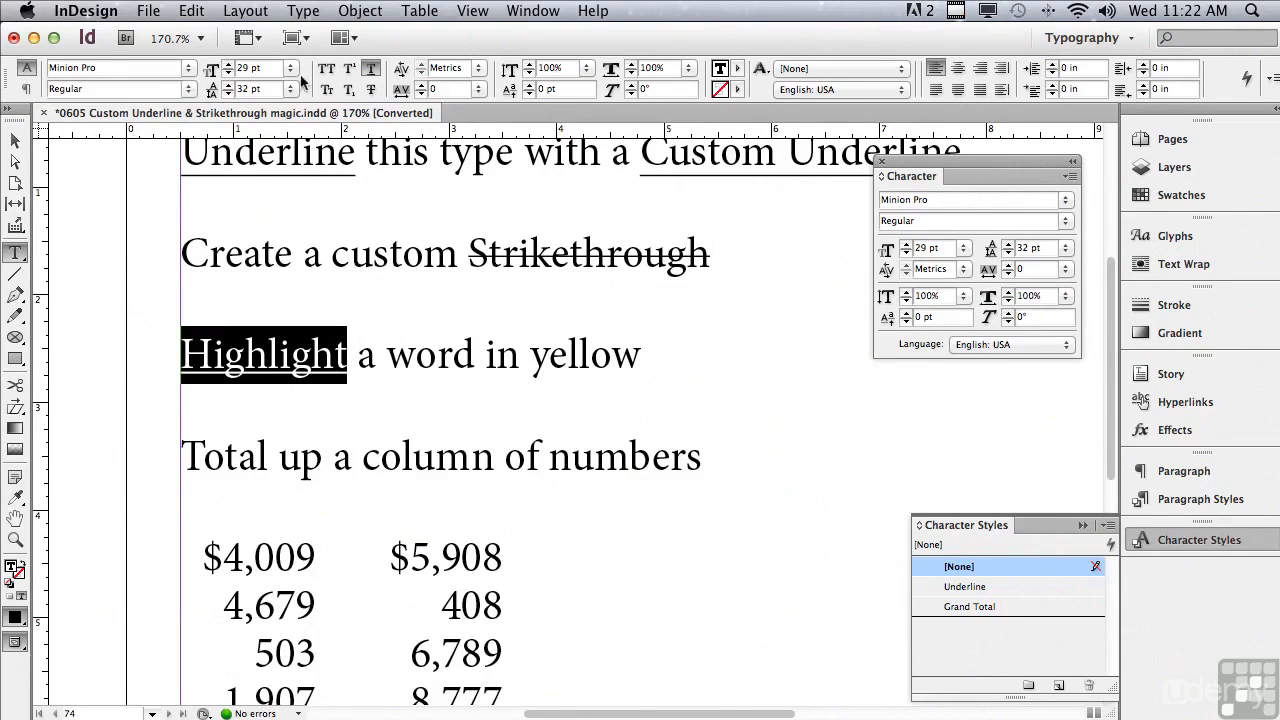
pyautogui.keyDown('alt'); pyautogui.click(368, 72); pyautogui.keyUp('alt')
pyautogui.moveTo(376, 299); pyautogui.dragTo(351, 402)
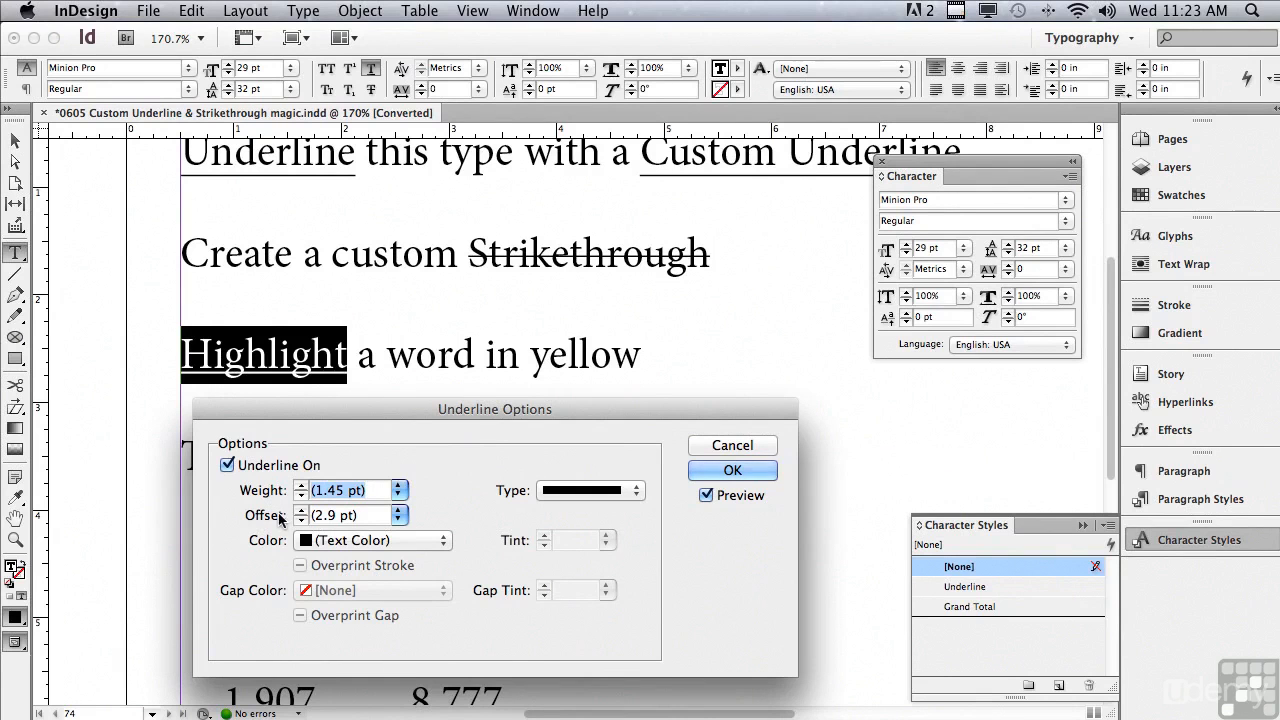
# Give the underline of "Highlight" a 34 pt weight and the yellow C=0 M=0 Y=100 K=0 color at 50% tint
pyautogui.write('34')
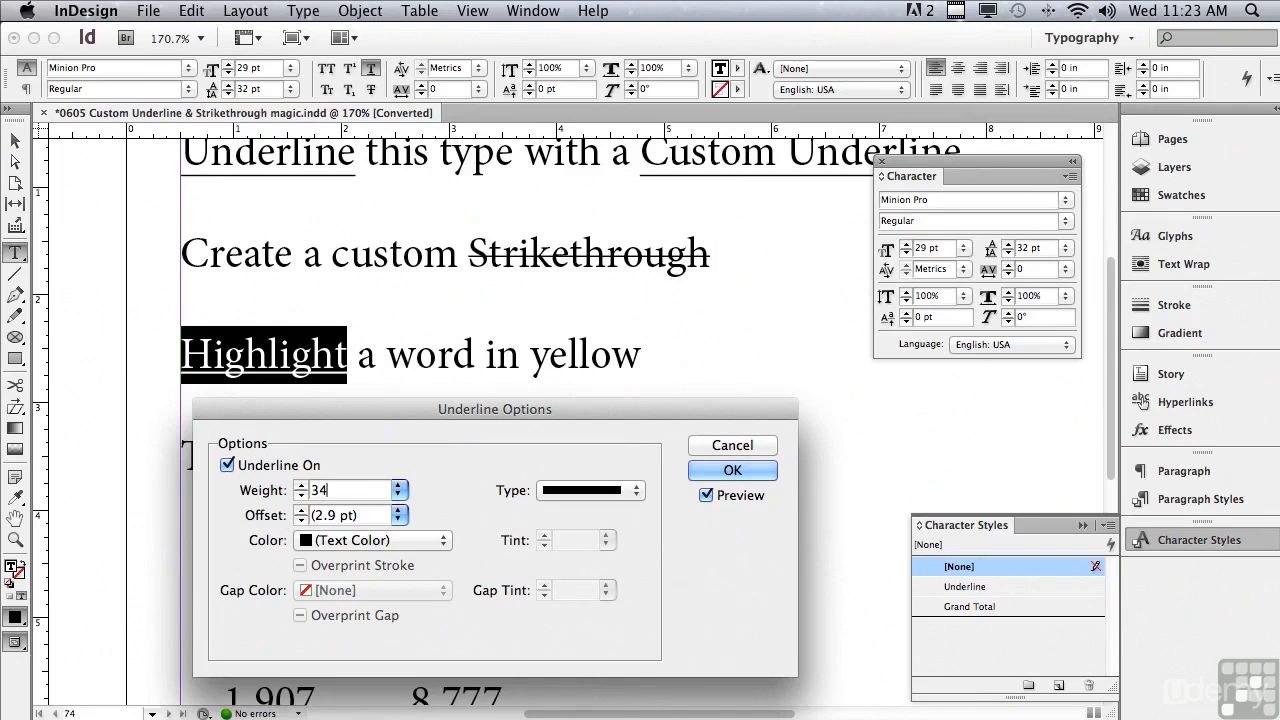
pyautogui.click(332, 517)
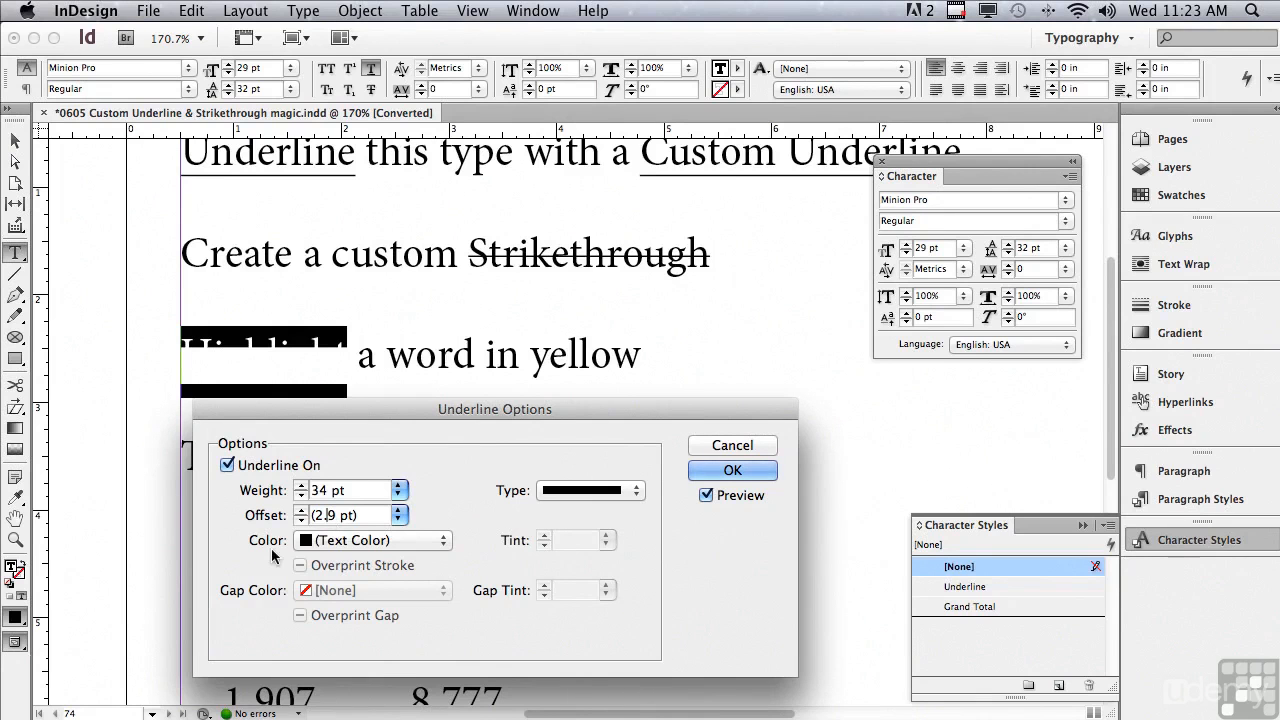
pyautogui.click(316, 541)
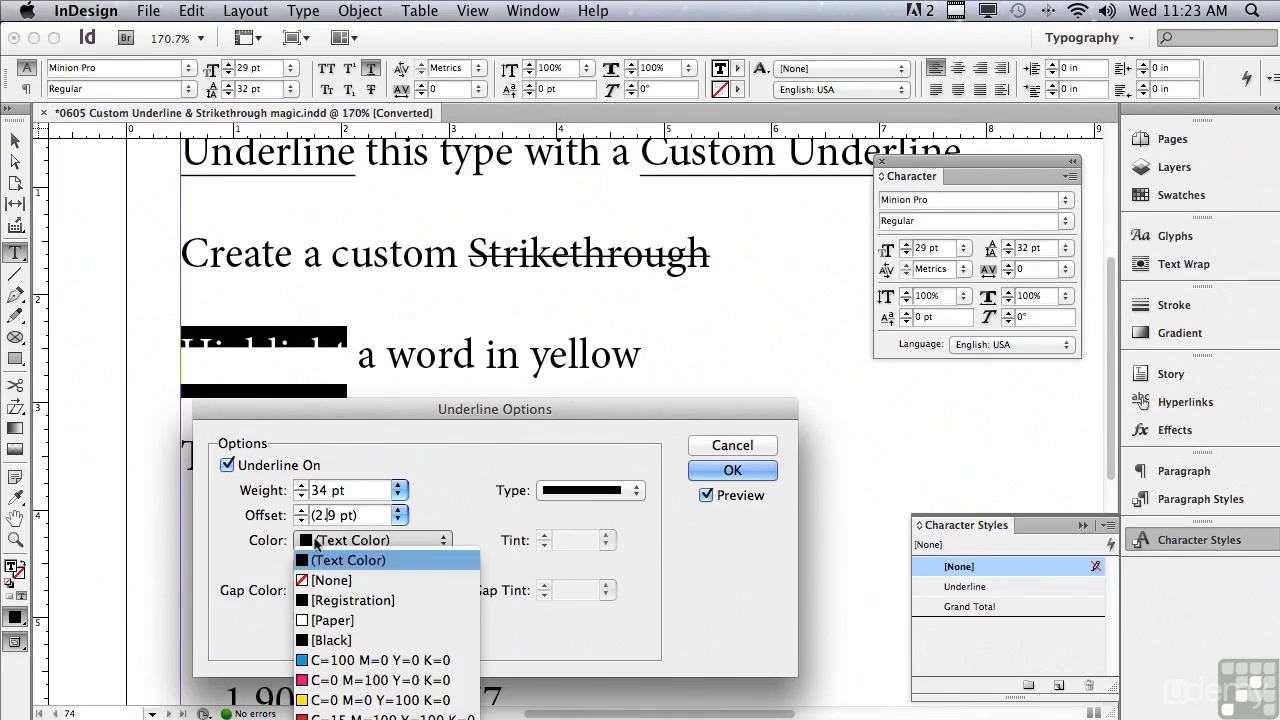
pyautogui.click(335, 702)
pyautogui.moveTo(269, 412); pyautogui.dragTo(426, 396)
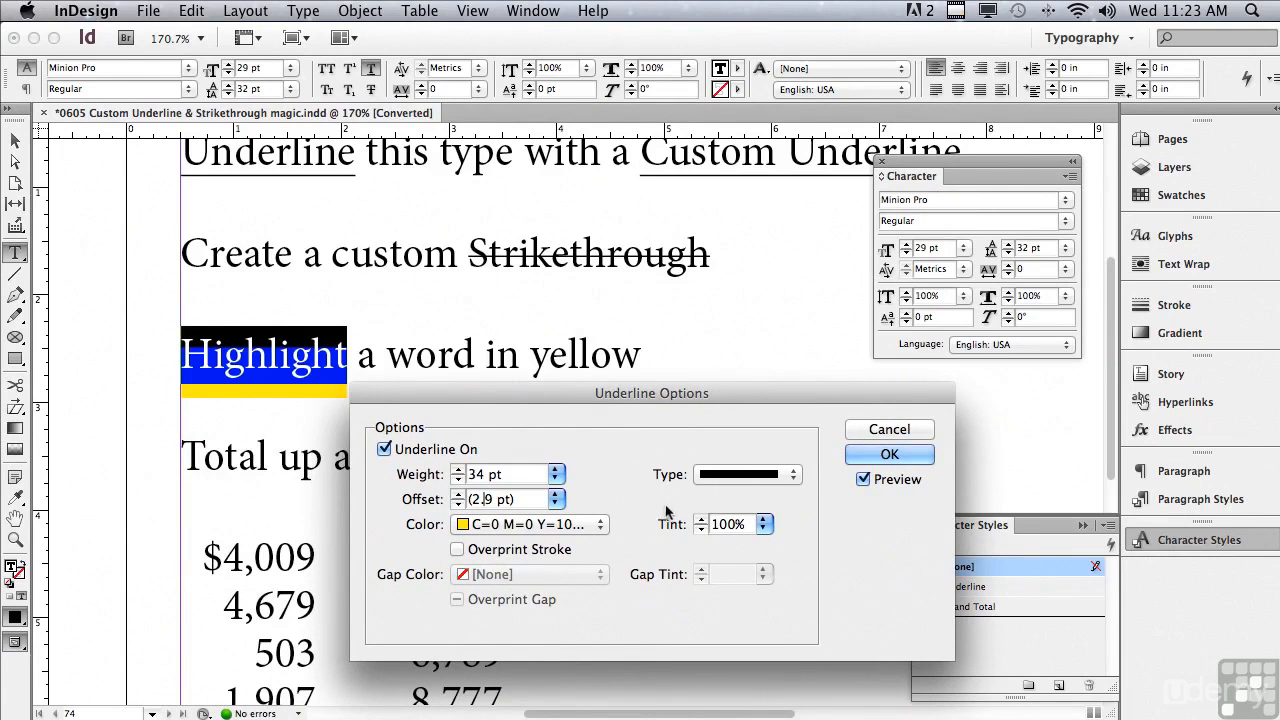
pyautogui.click(764, 524)
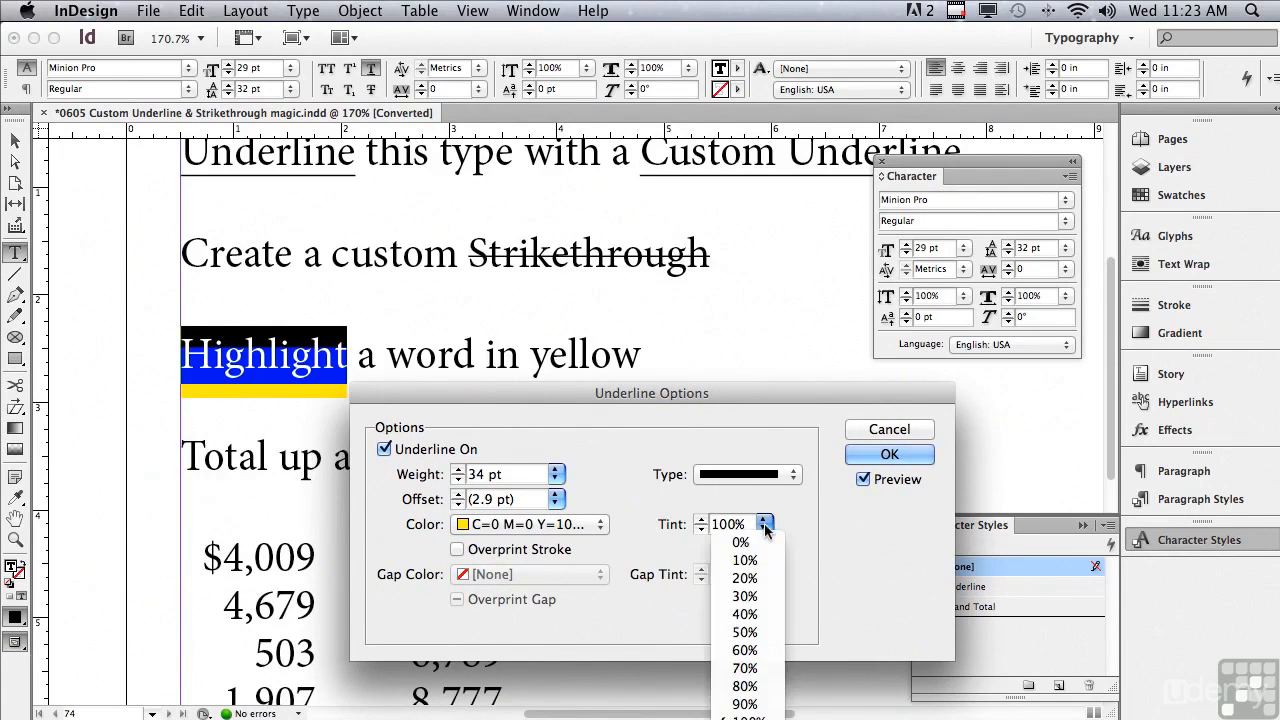
pyautogui.click(745, 633)
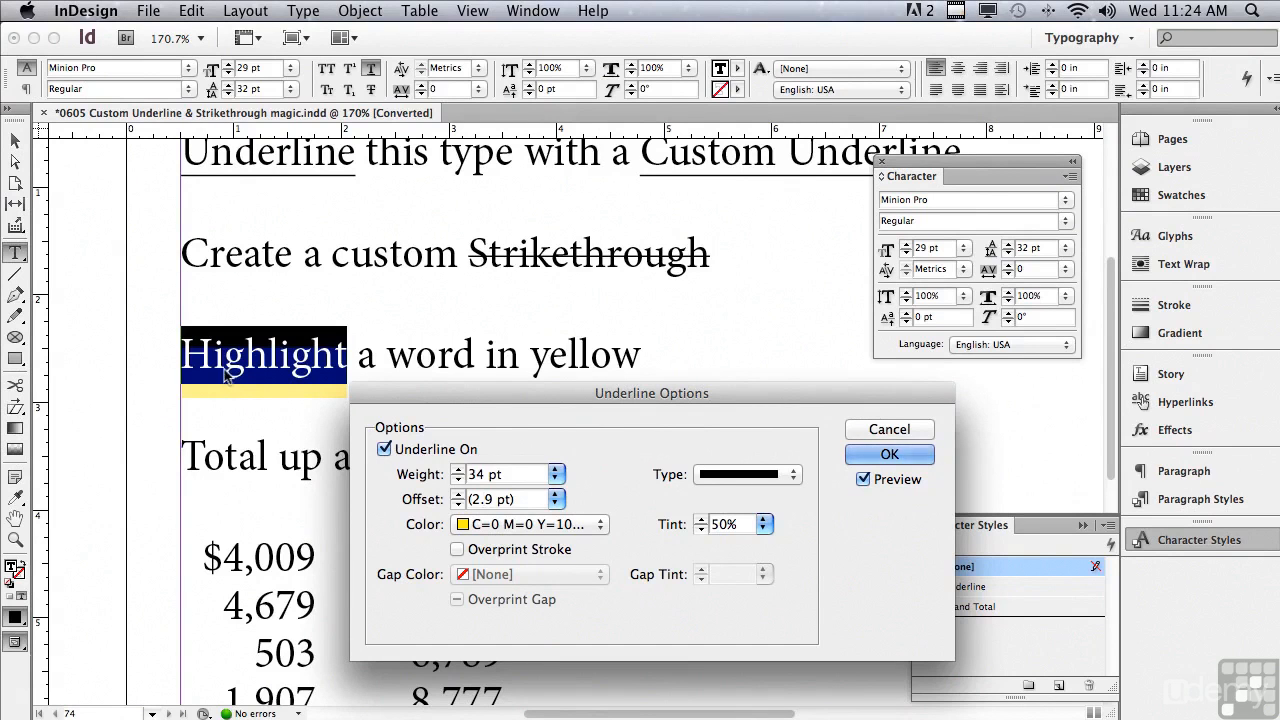
# Lower the yellow underline's offset to -8 pt so it sits behind the word "Highlight", and apply the options
pyautogui.click(458, 504)
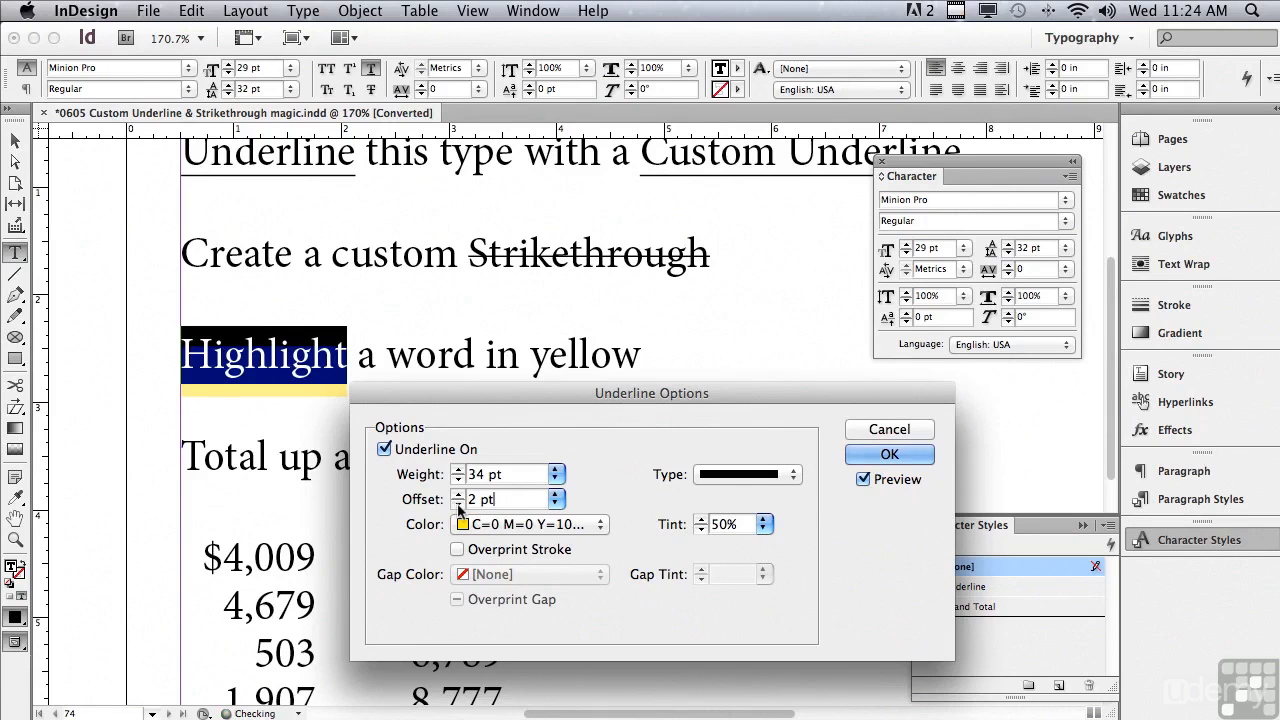
pyautogui.click(458, 504)
pyautogui.click(458, 504)
pyautogui.click(458, 504)
pyautogui.click(459, 504)
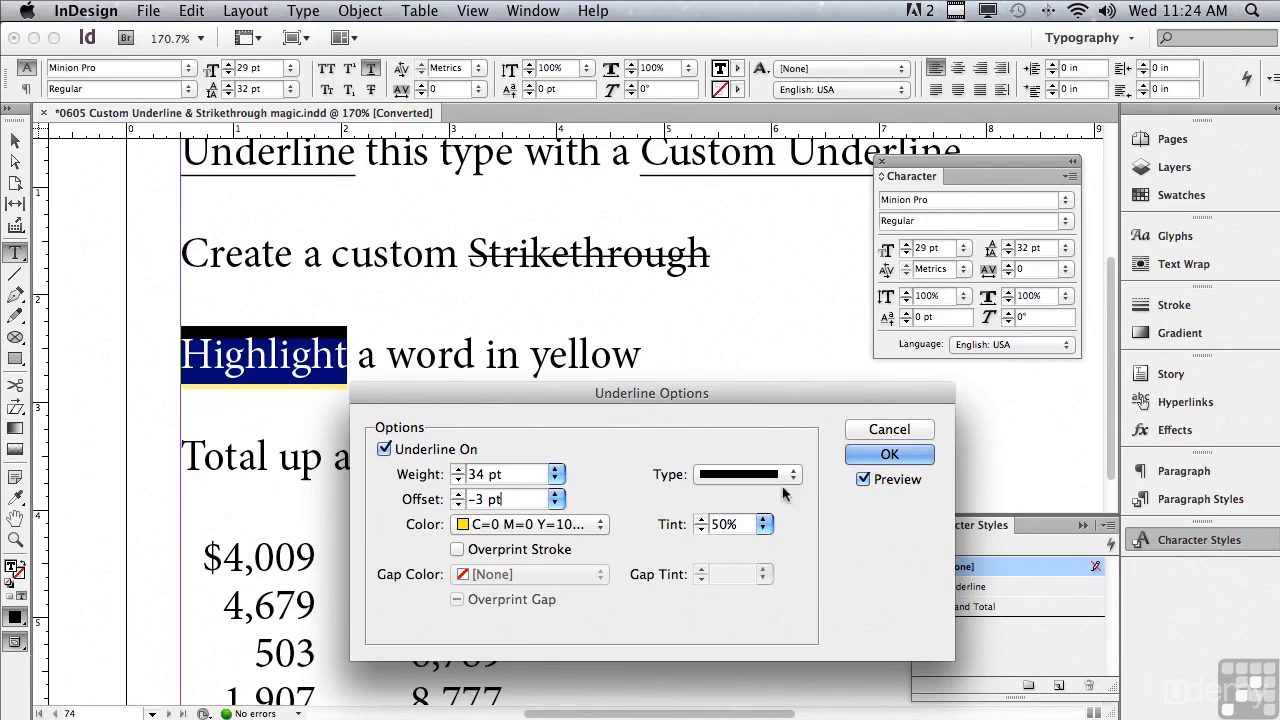
pyautogui.click(863, 480)
pyautogui.click(863, 480)
pyautogui.click(459, 504)
pyautogui.click(459, 504)
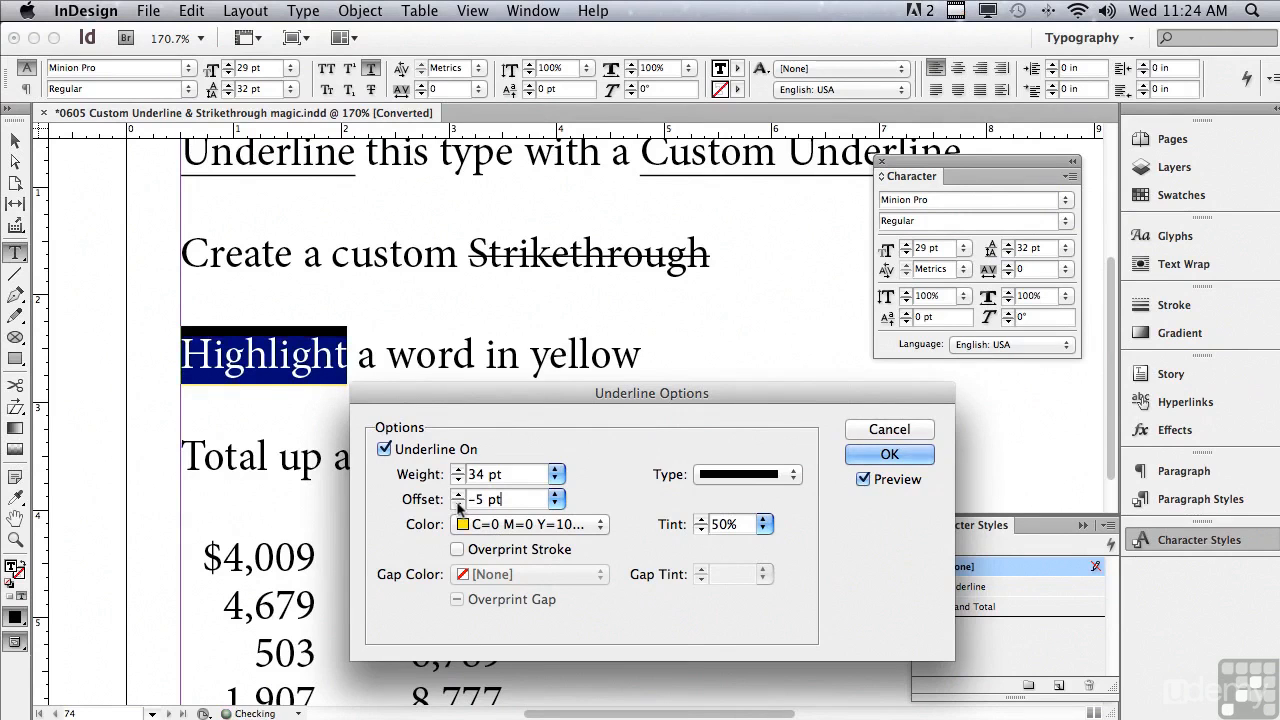
pyautogui.click(459, 504)
pyautogui.click(458, 504)
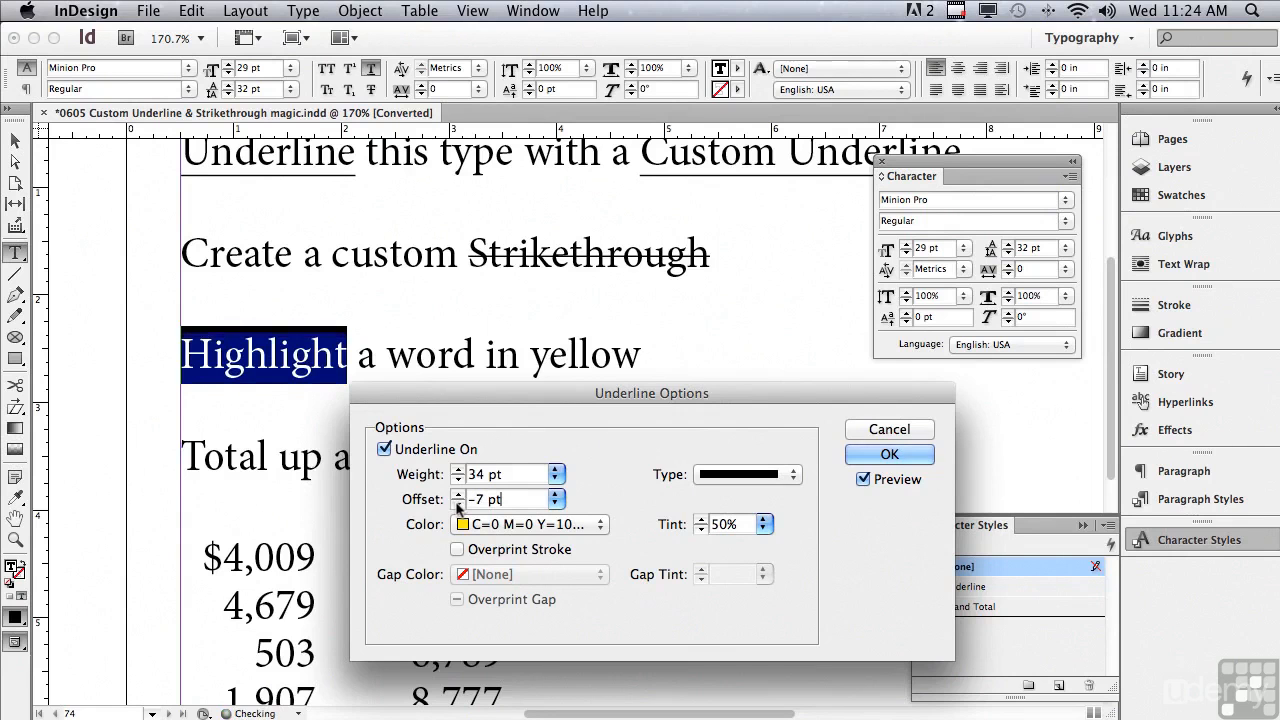
pyautogui.click(458, 504)
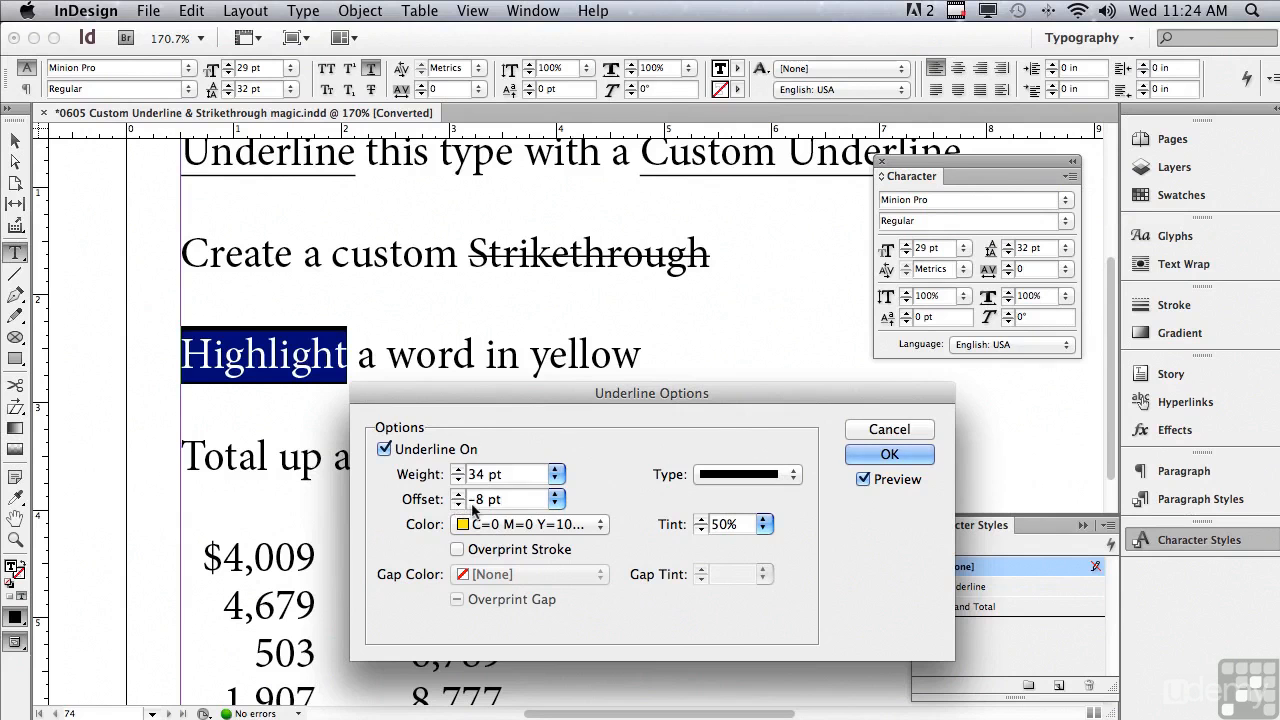
pyautogui.click(714, 479)
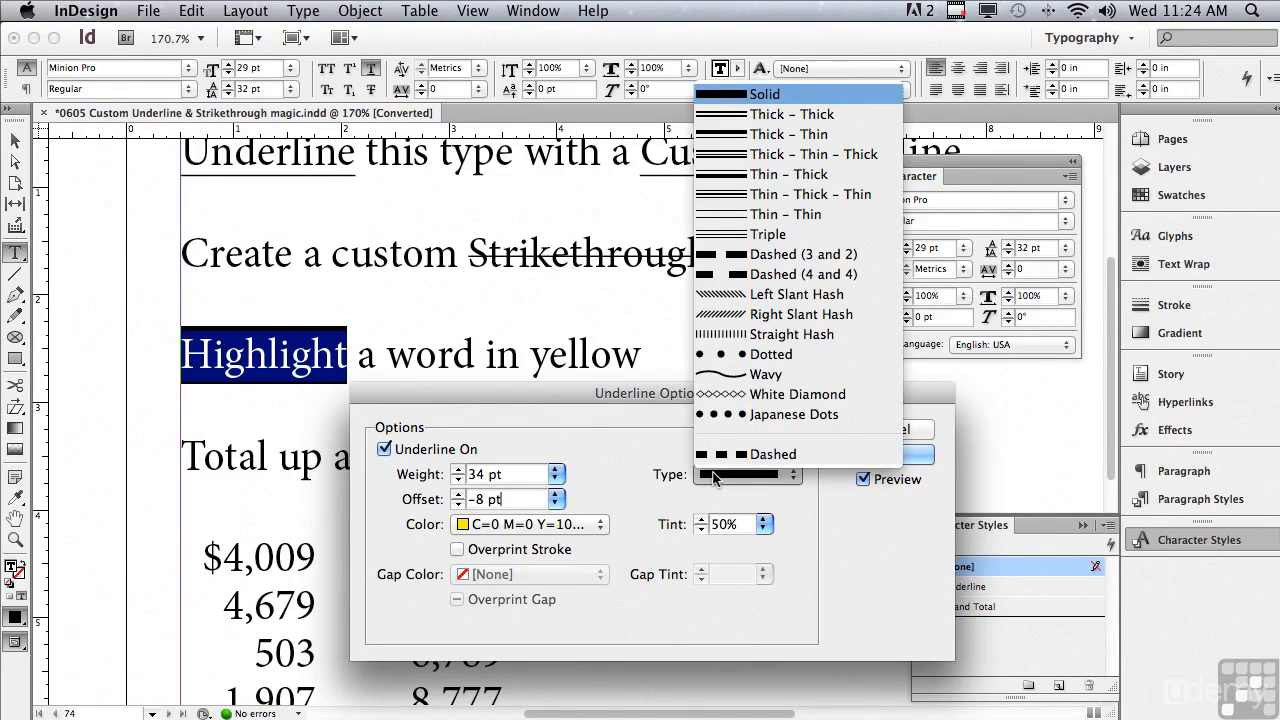
pyautogui.click(623, 483)
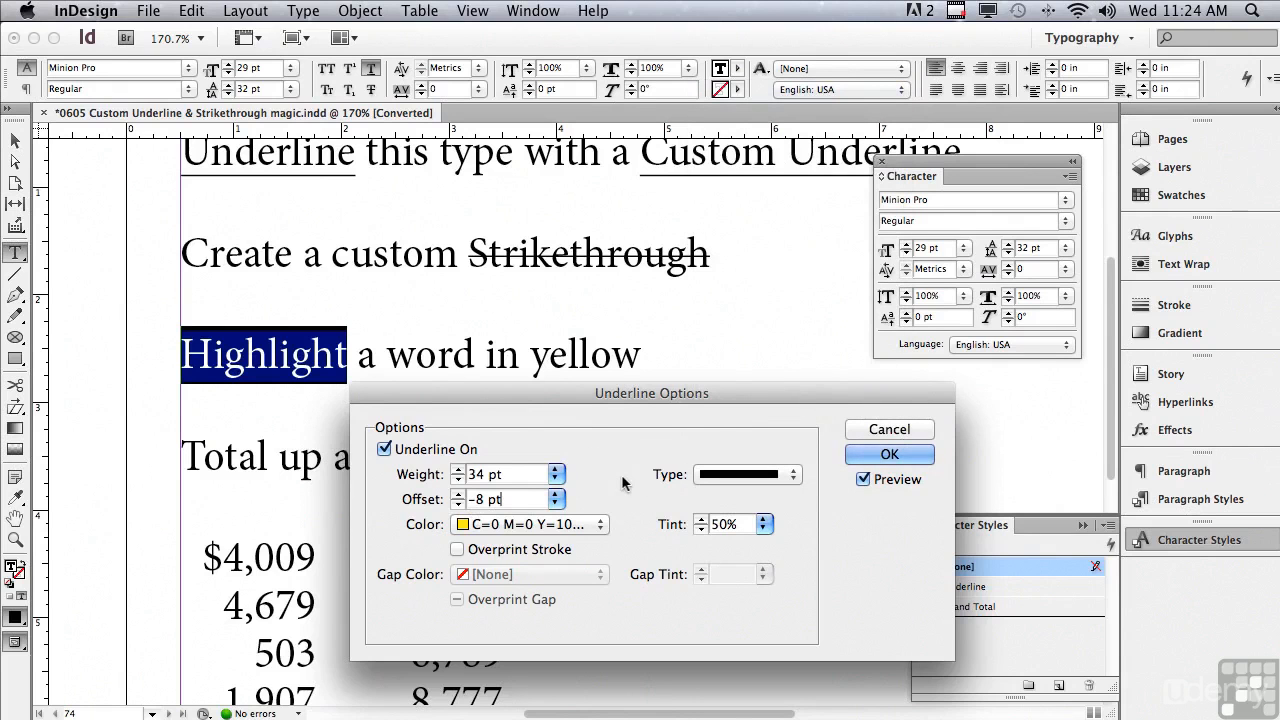
pyautogui.click(889, 454)
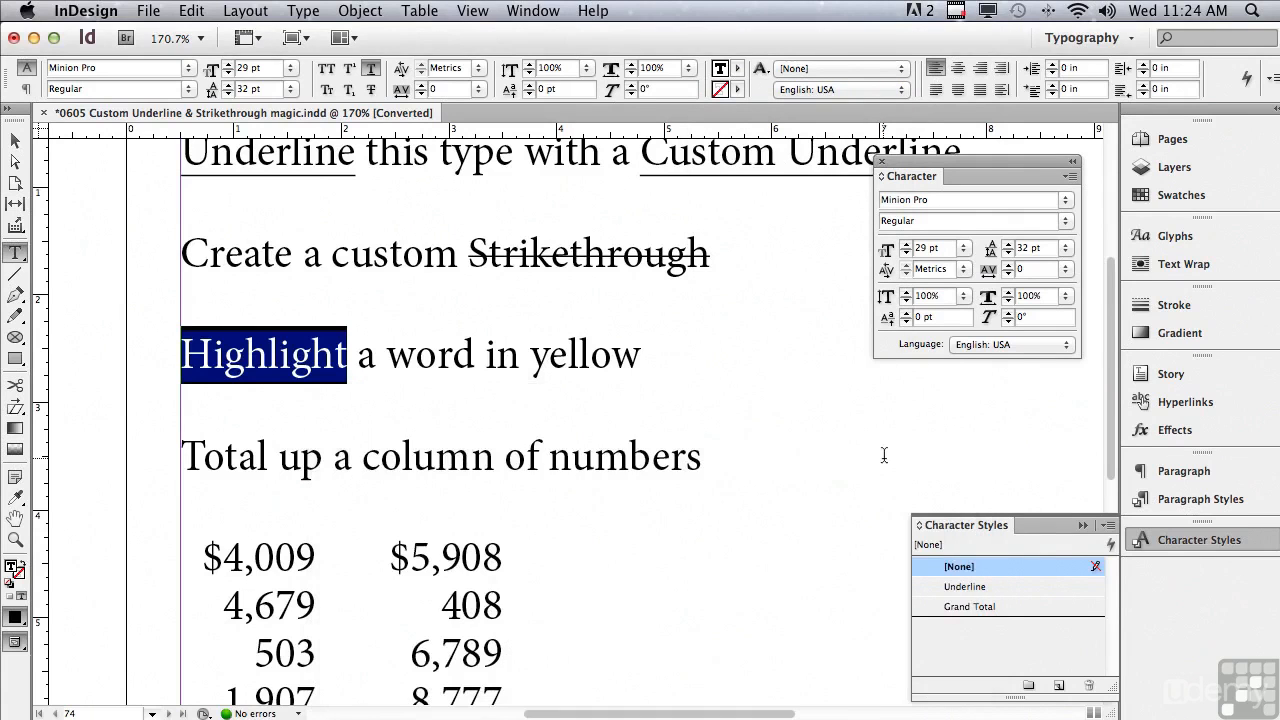
# Save the formatting of the selected word as a new character style named Highlight
pyautogui.click(1107, 527)
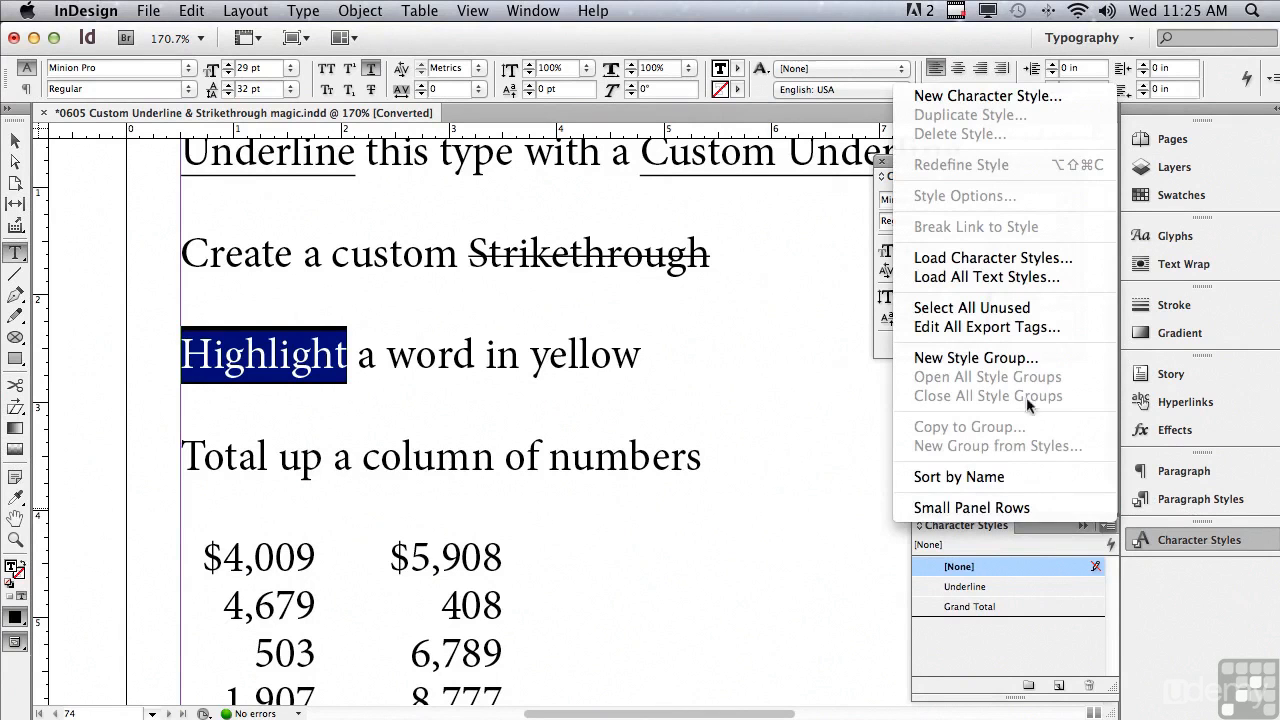
pyautogui.click(935, 97)
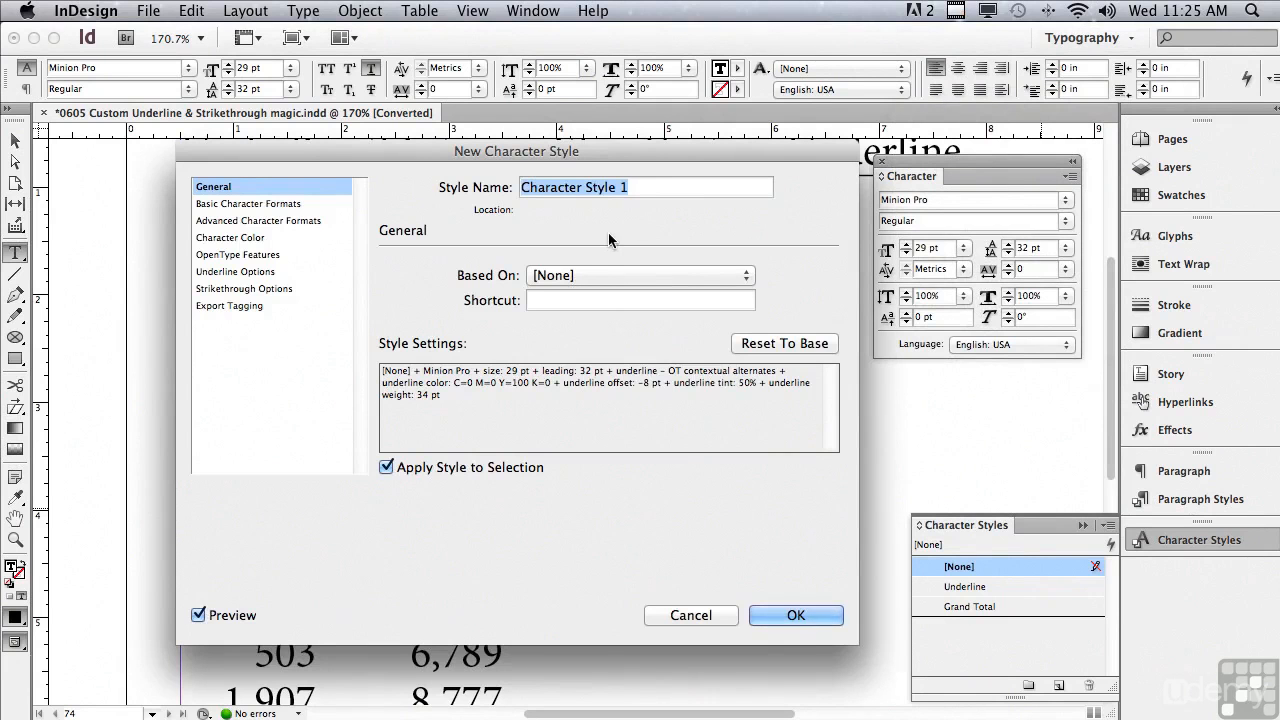
pyautogui.write('Highlight')
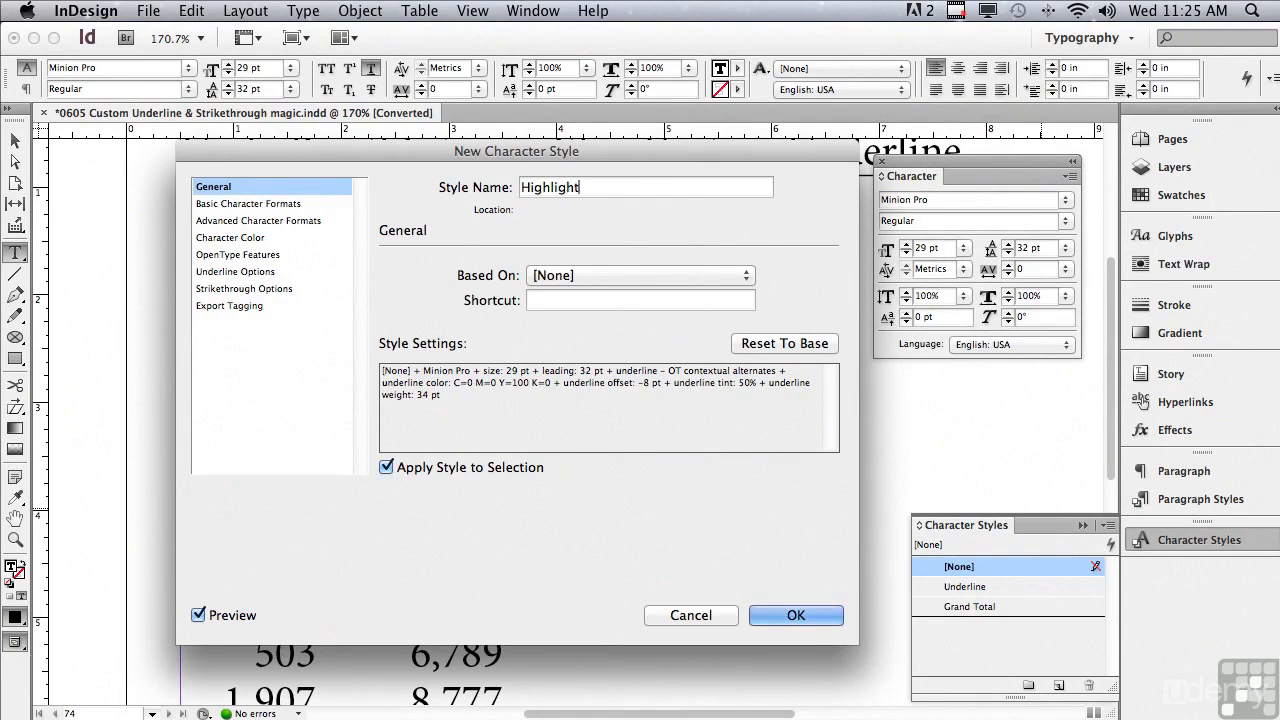
pyautogui.click(797, 617)
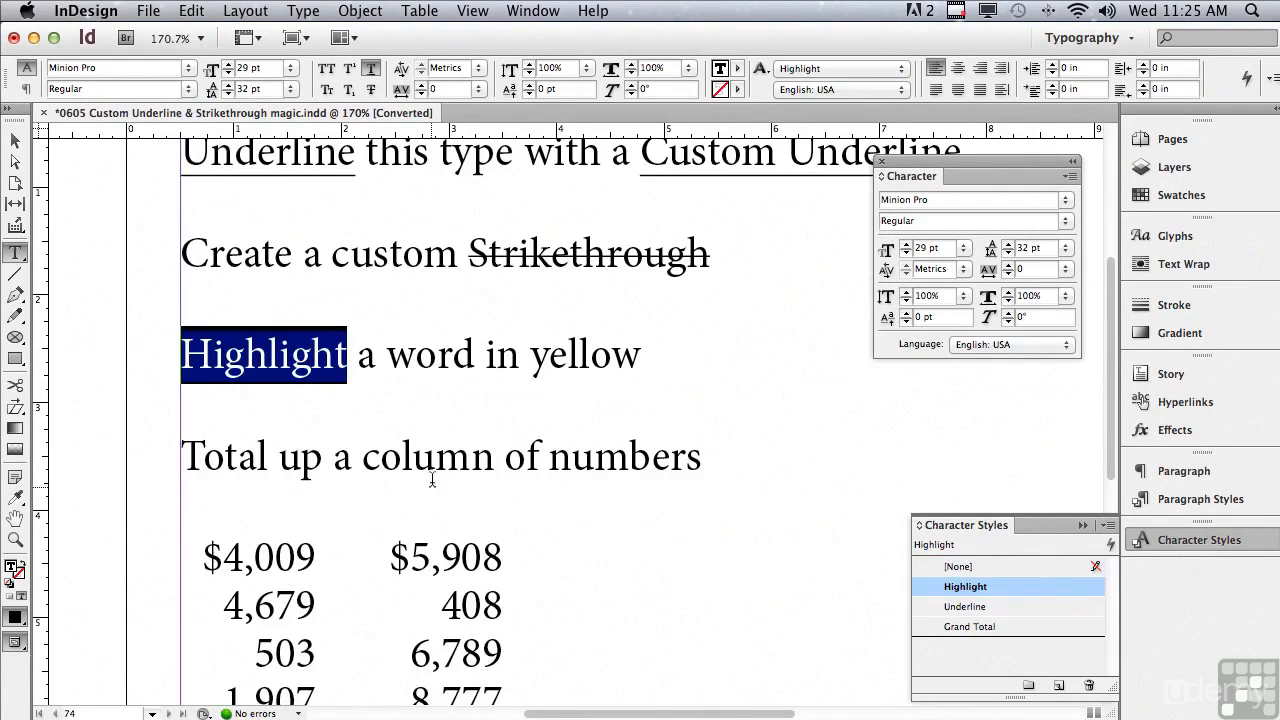
# Apply the Highlight character style to the word "yellow" at the end of the third line
pyautogui.moveTo(526, 362); pyautogui.dragTo(634, 362)
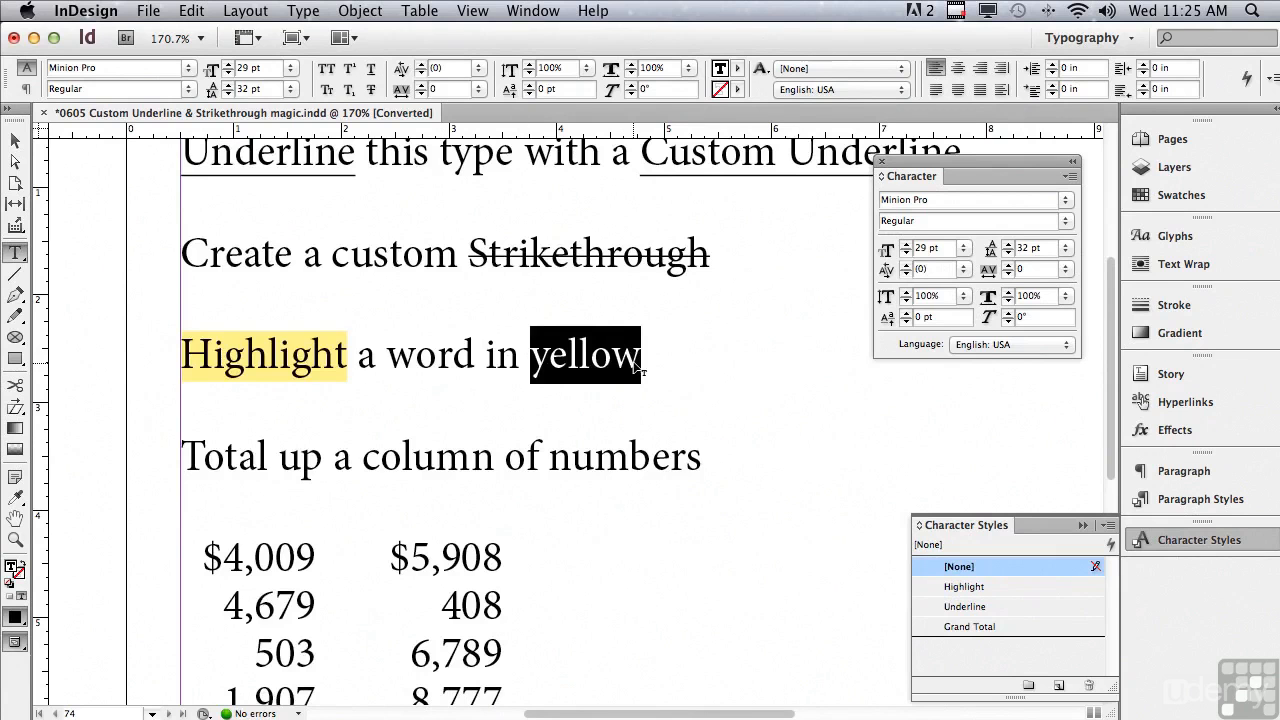
pyautogui.click(945, 588)
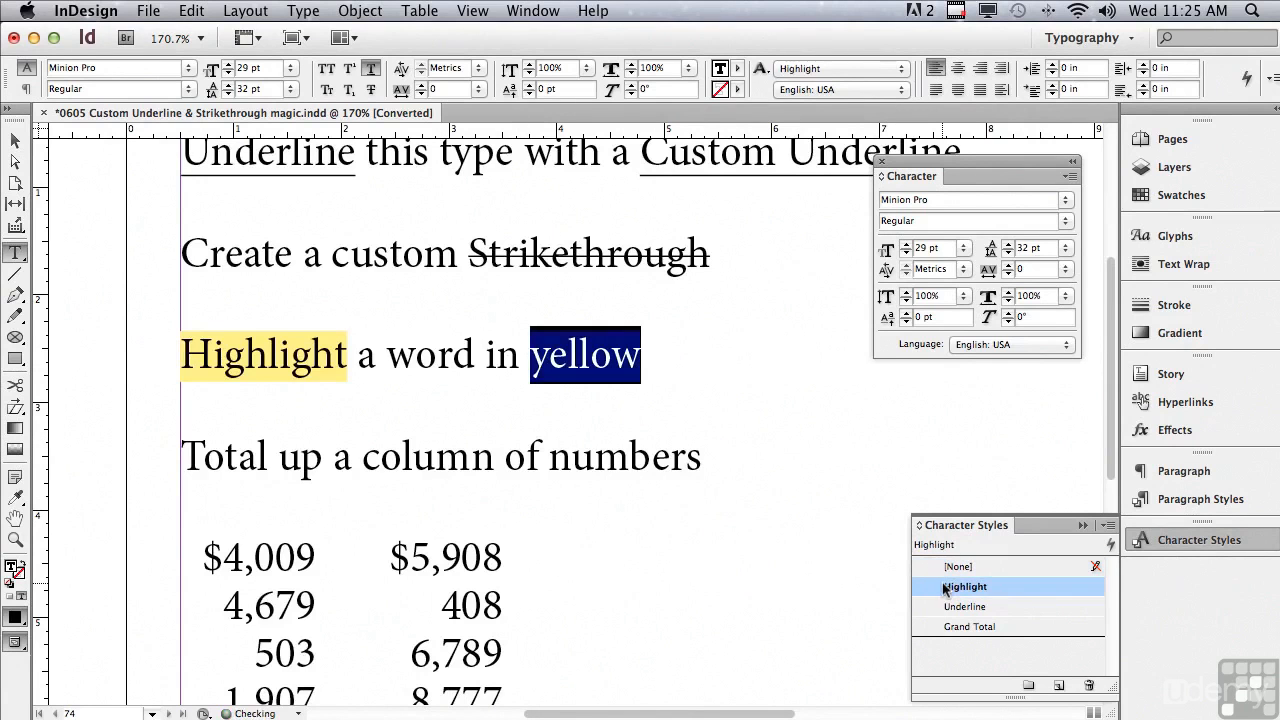
pyautogui.click(415, 370)
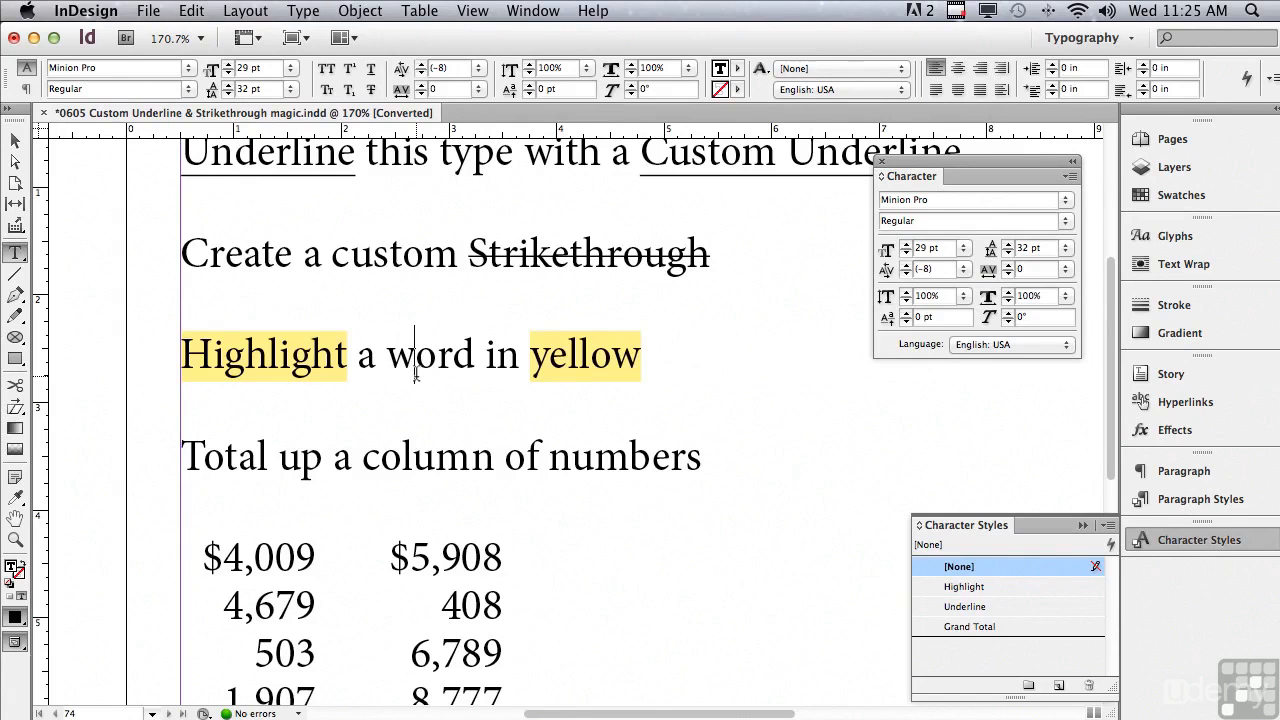
# Apply both underline and strikethrough to the second column's total, 21,882, below the list of numbers
pyautogui.scroll(-2, 1105, 366)
pyautogui.moveTo(1105, 366); pyautogui.dragTo(1100, 471)
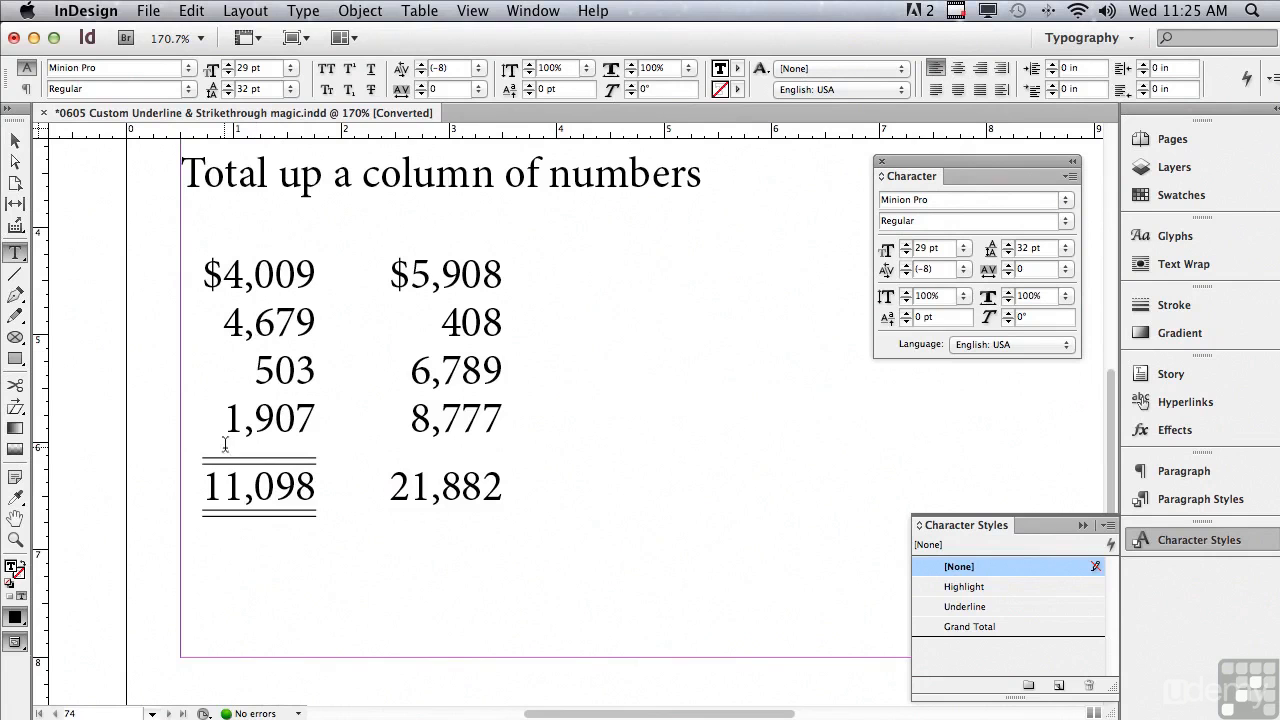
pyautogui.moveTo(203, 487); pyautogui.dragTo(318, 487)
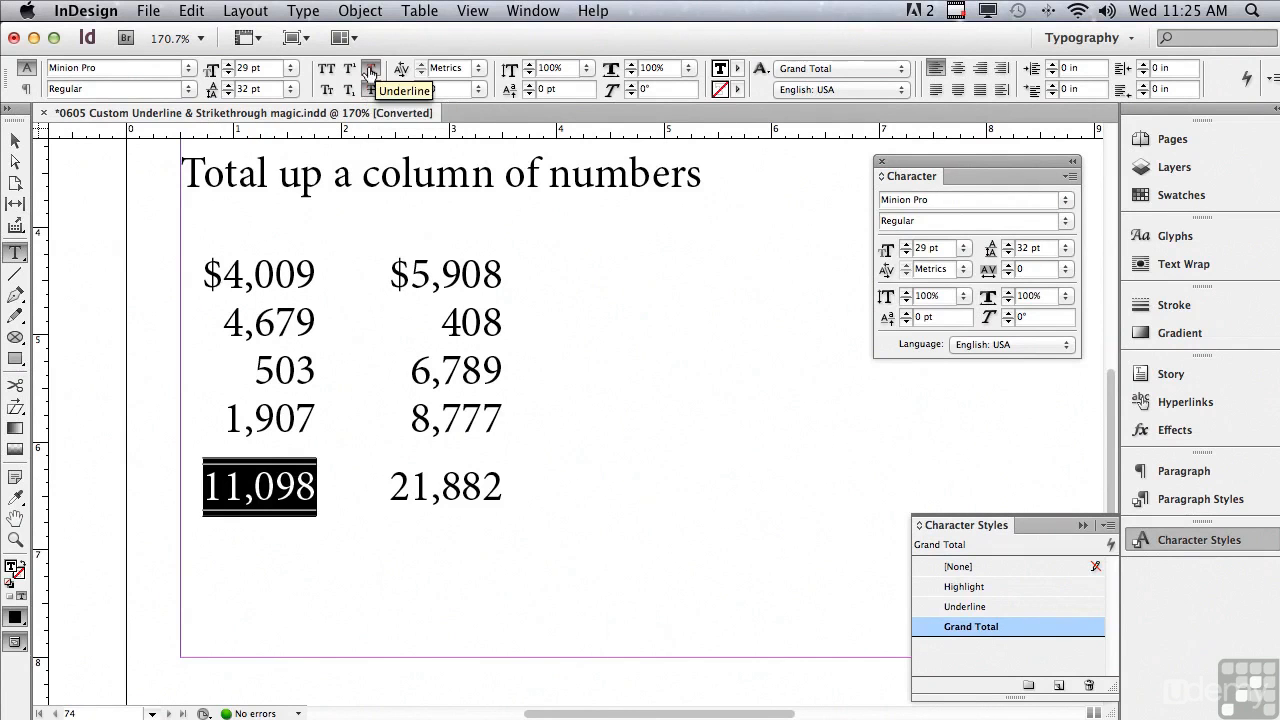
pyautogui.click(387, 486)
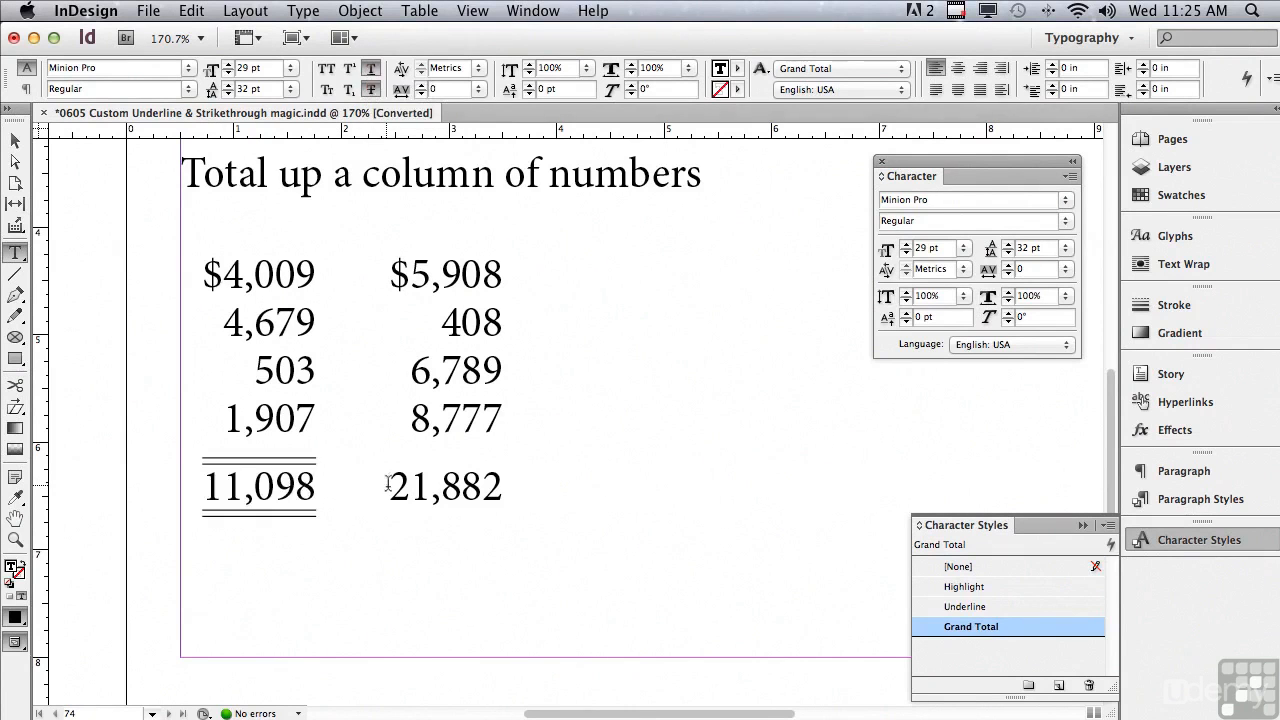
pyautogui.moveTo(389, 486); pyautogui.dragTo(503, 506)
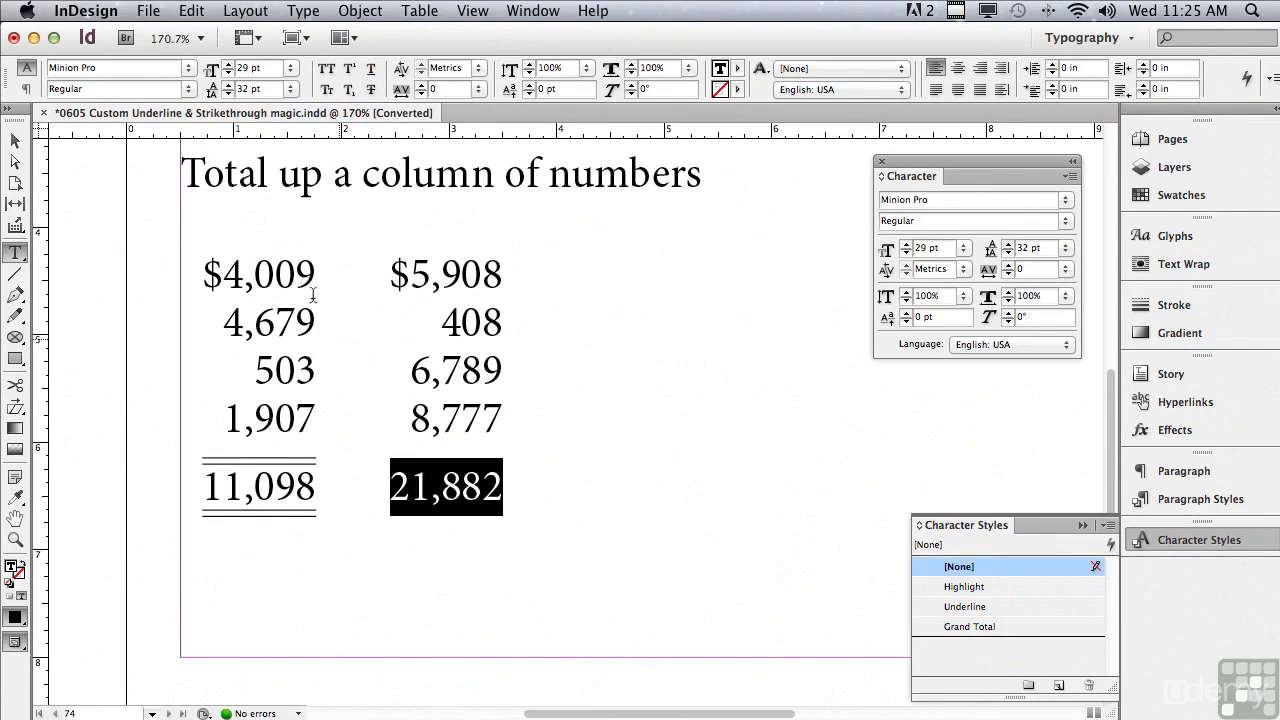
pyautogui.click(367, 70)
pyautogui.click(371, 90)
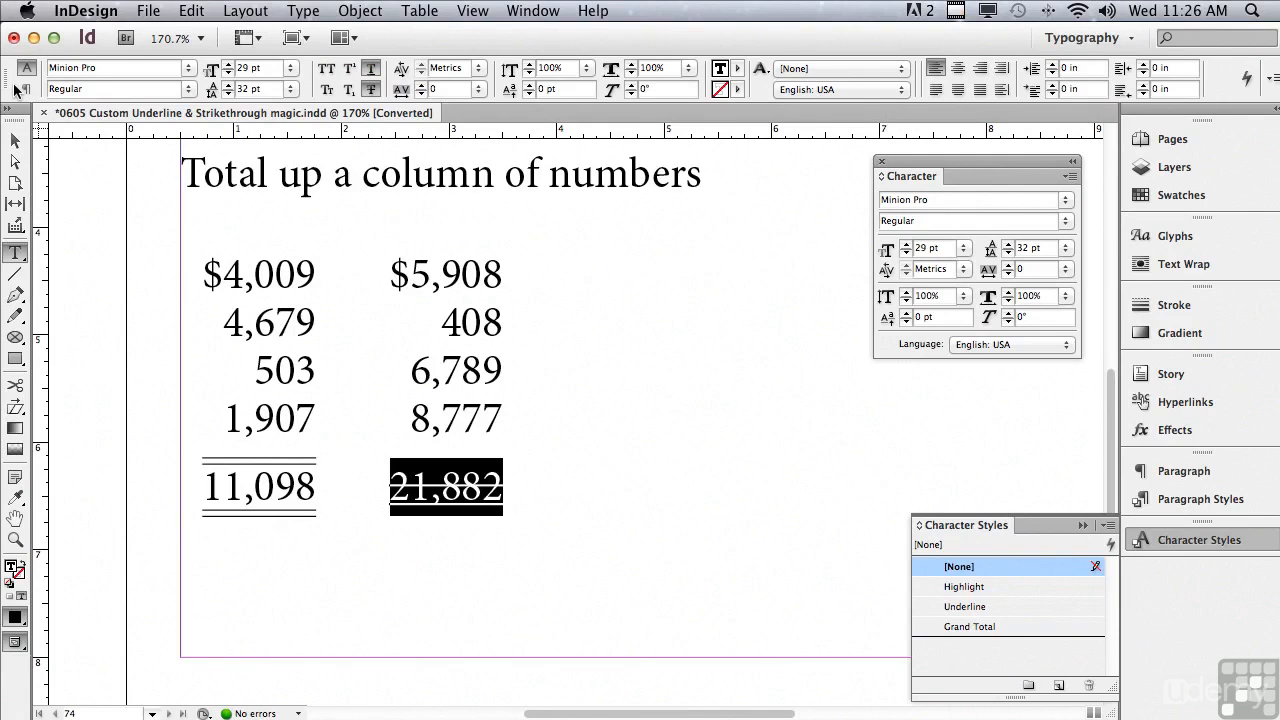
# Set the underline weight of the second column's total to 5 pt, keeping the number in view
pyautogui.keyDown('alt'); pyautogui.click(371, 70); pyautogui.keyUp('alt')
pyautogui.moveTo(430, 268); pyautogui.dragTo(364, 42)
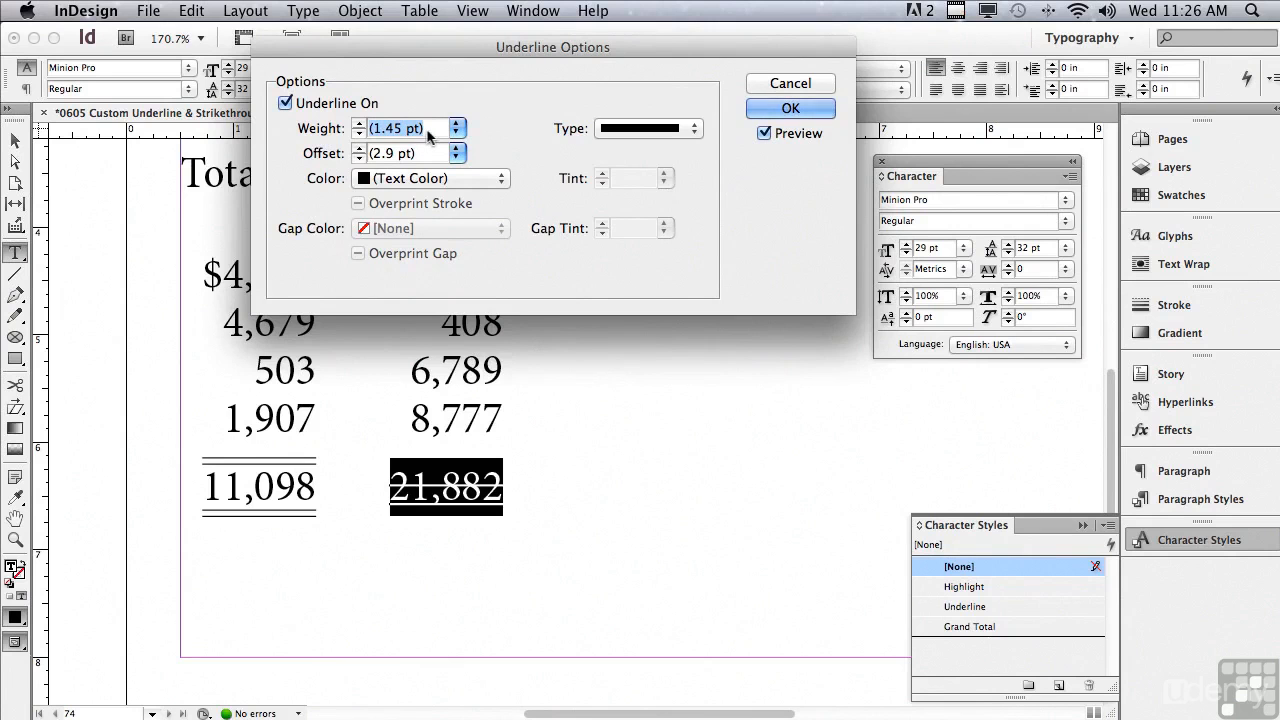
pyautogui.write('5')
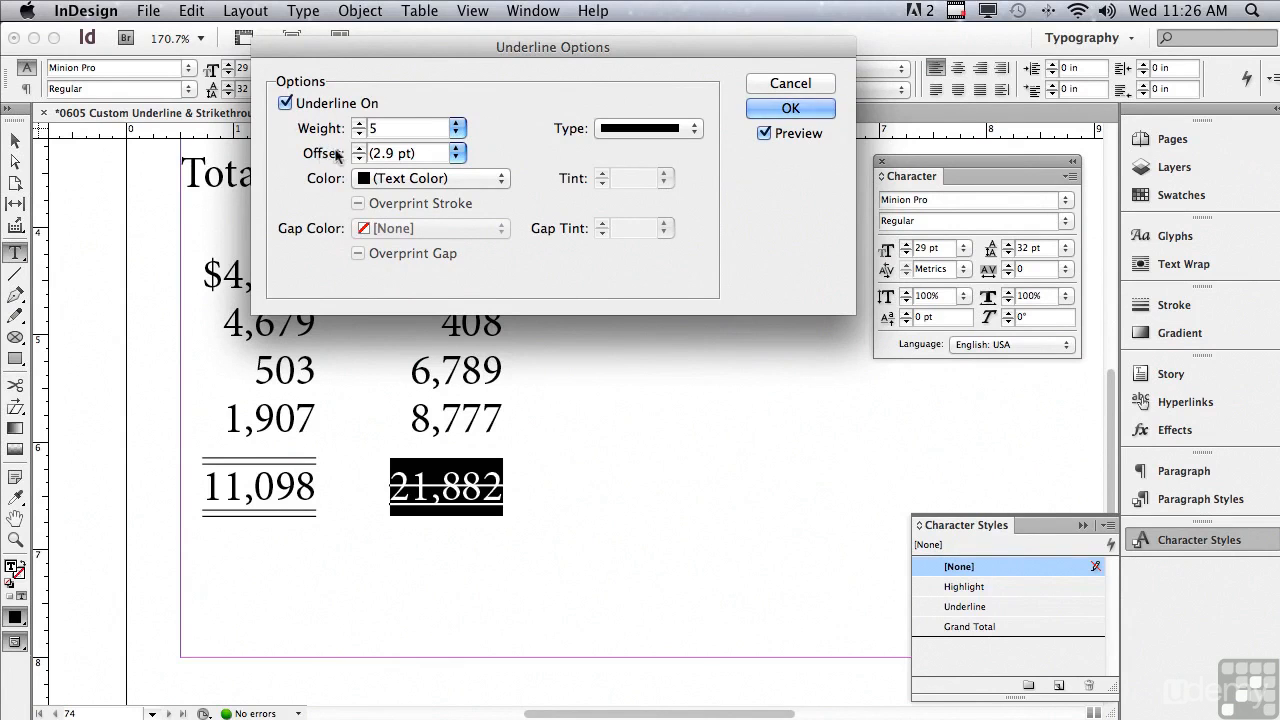
# Raise the underline offset of the second column's total to 9 pt
pyautogui.click(428, 153)
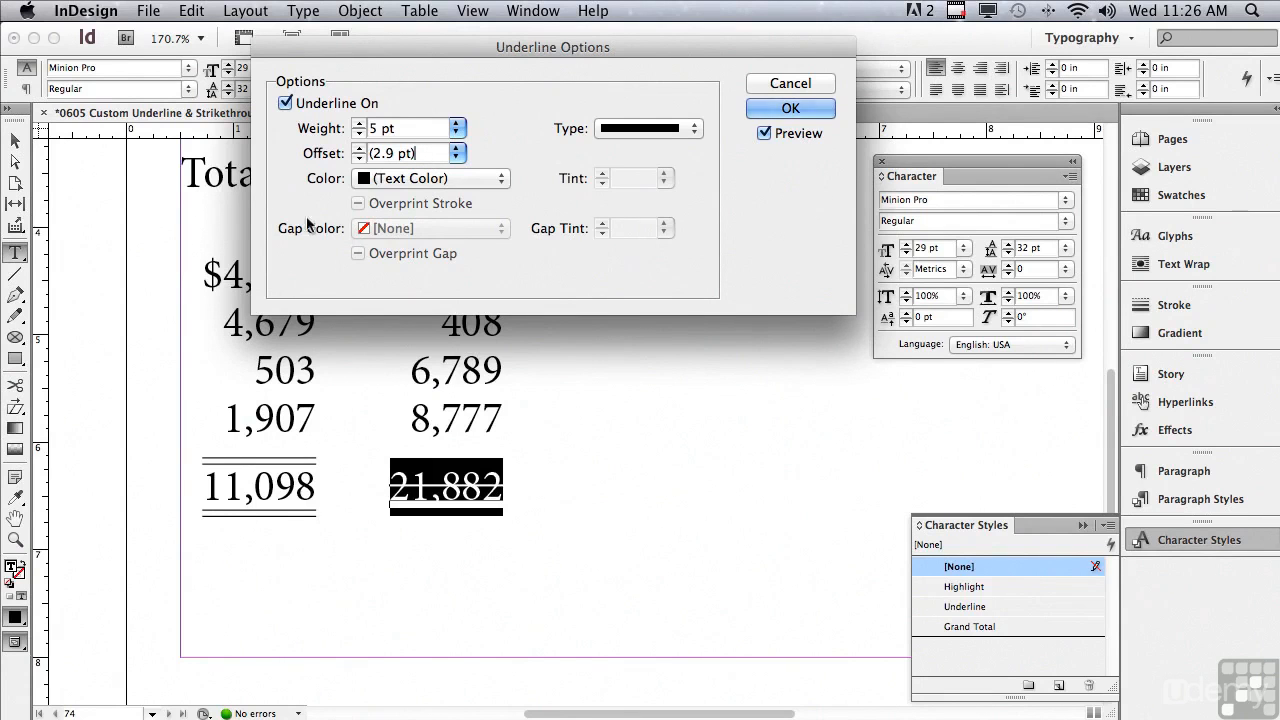
pyautogui.click(359, 147)
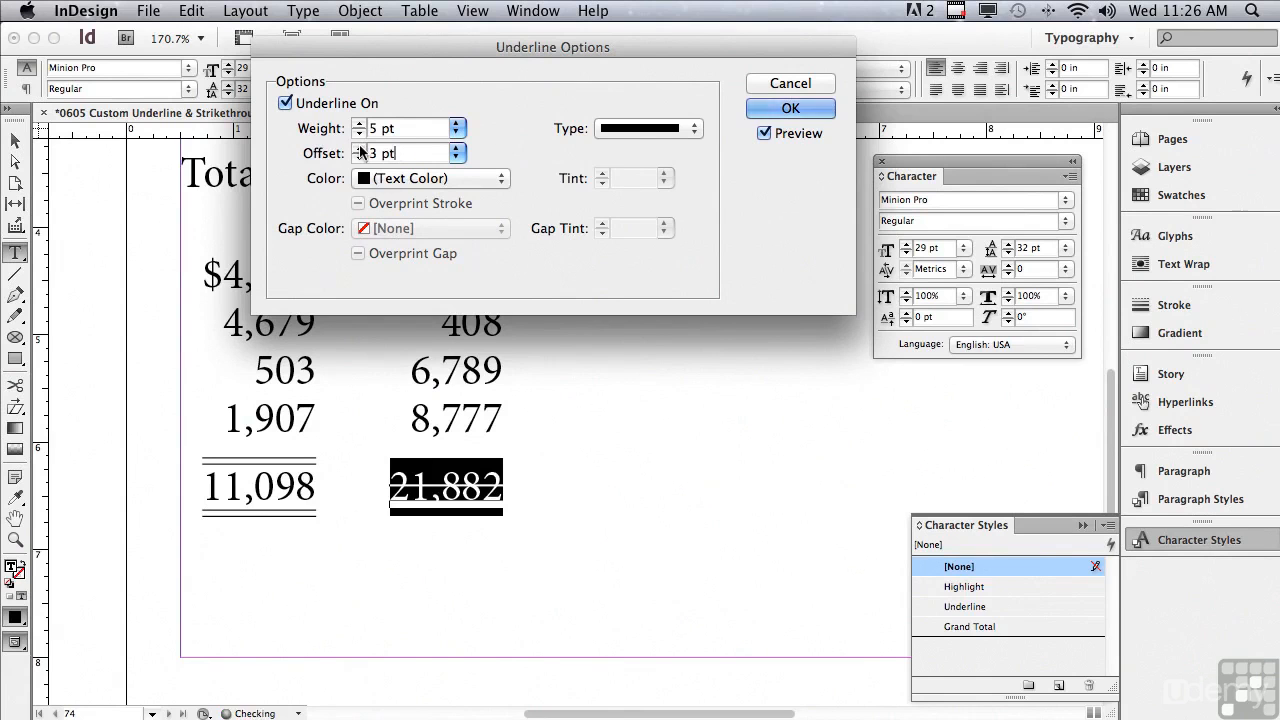
pyautogui.click(360, 147)
pyautogui.click(360, 147)
pyautogui.click(360, 147)
pyautogui.click(360, 147)
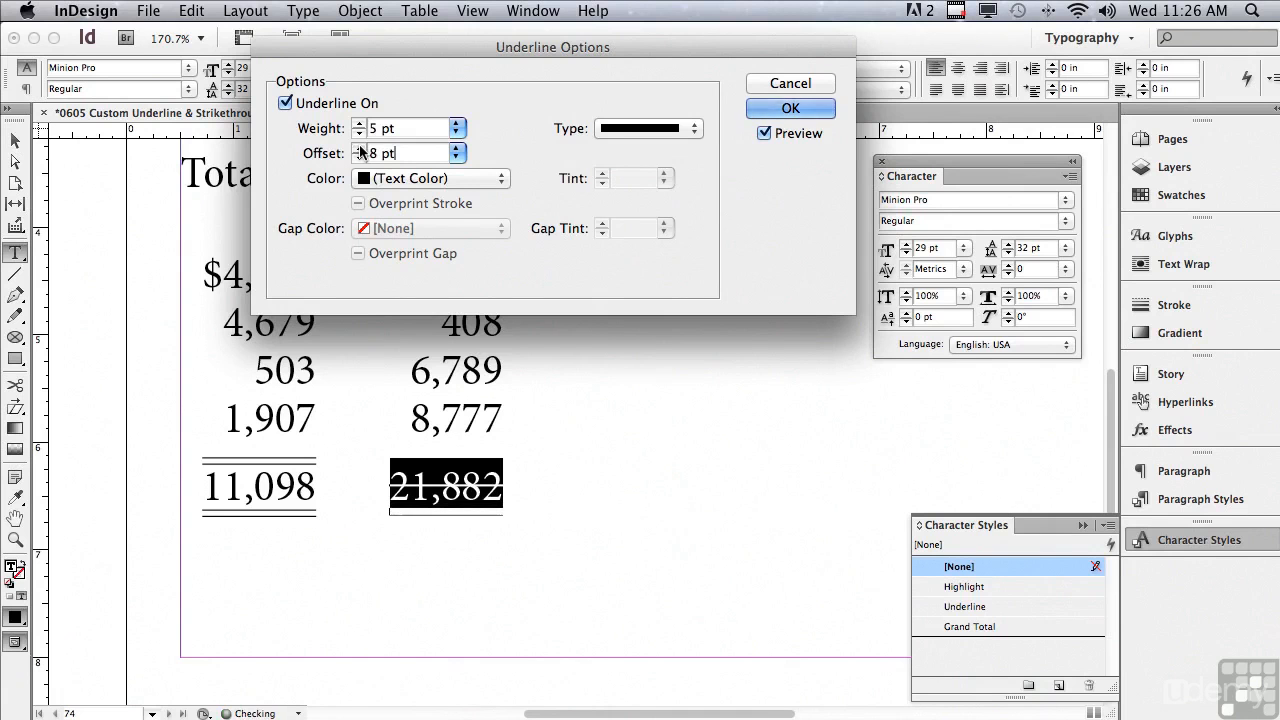
pyautogui.click(360, 147)
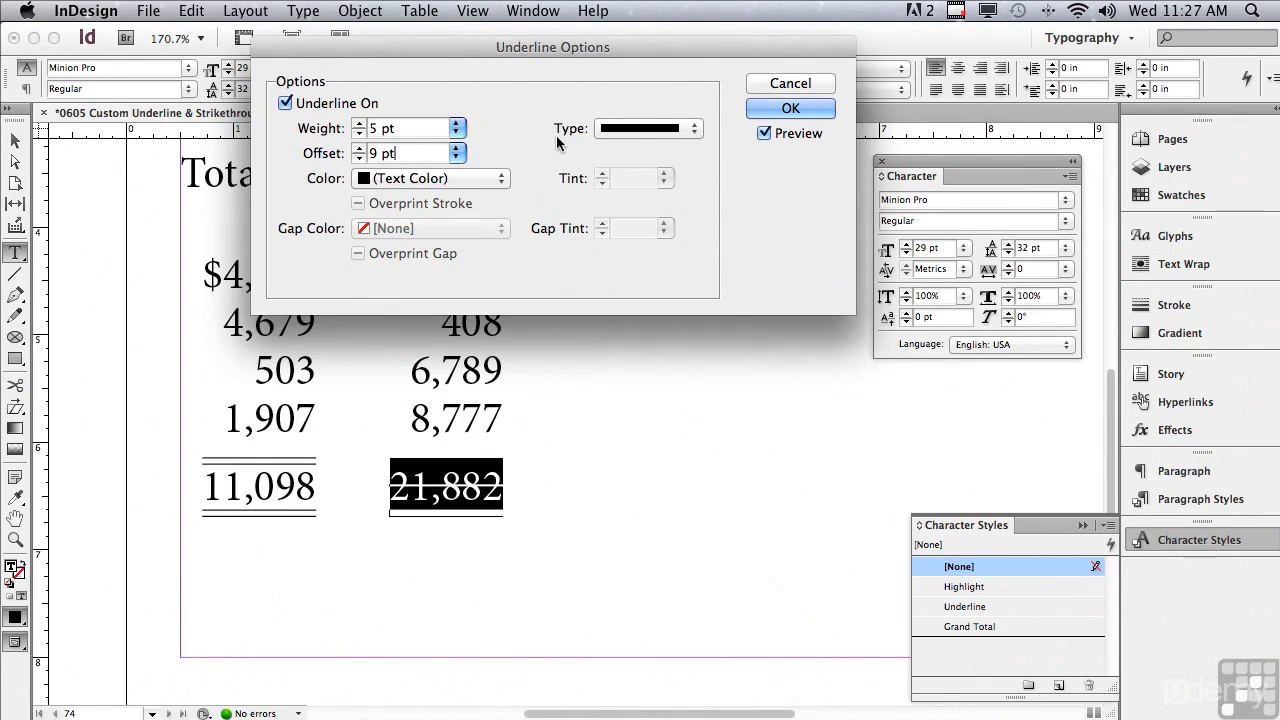
# Set the underline type of the second column's total to Thin - Thin and accept the underline options
pyautogui.click(624, 131)
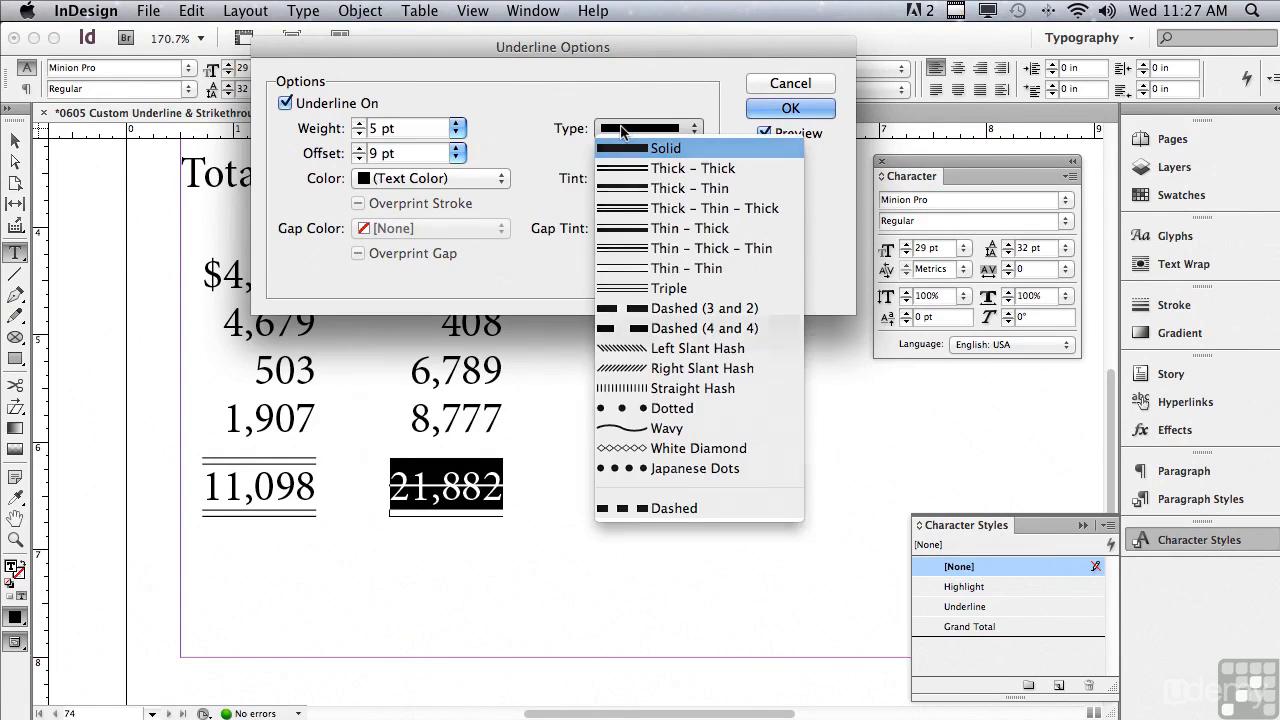
pyautogui.click(624, 131)
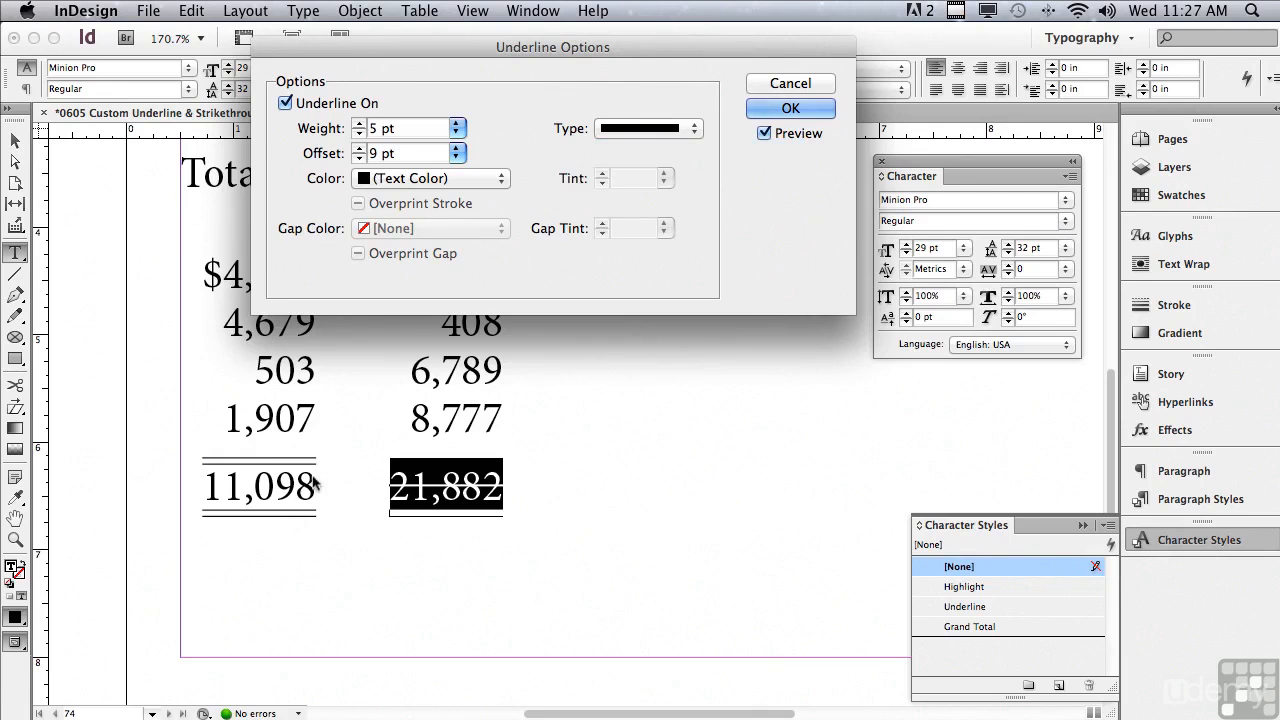
pyautogui.click(665, 128)
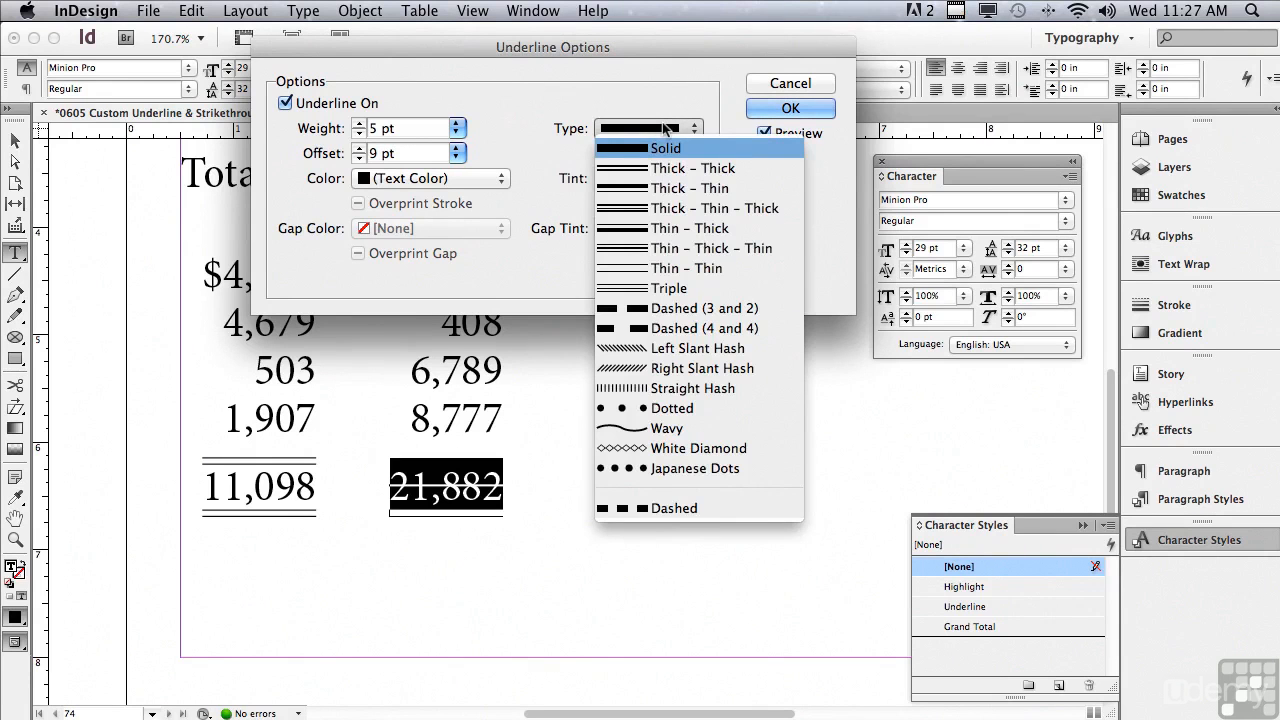
pyautogui.click(653, 268)
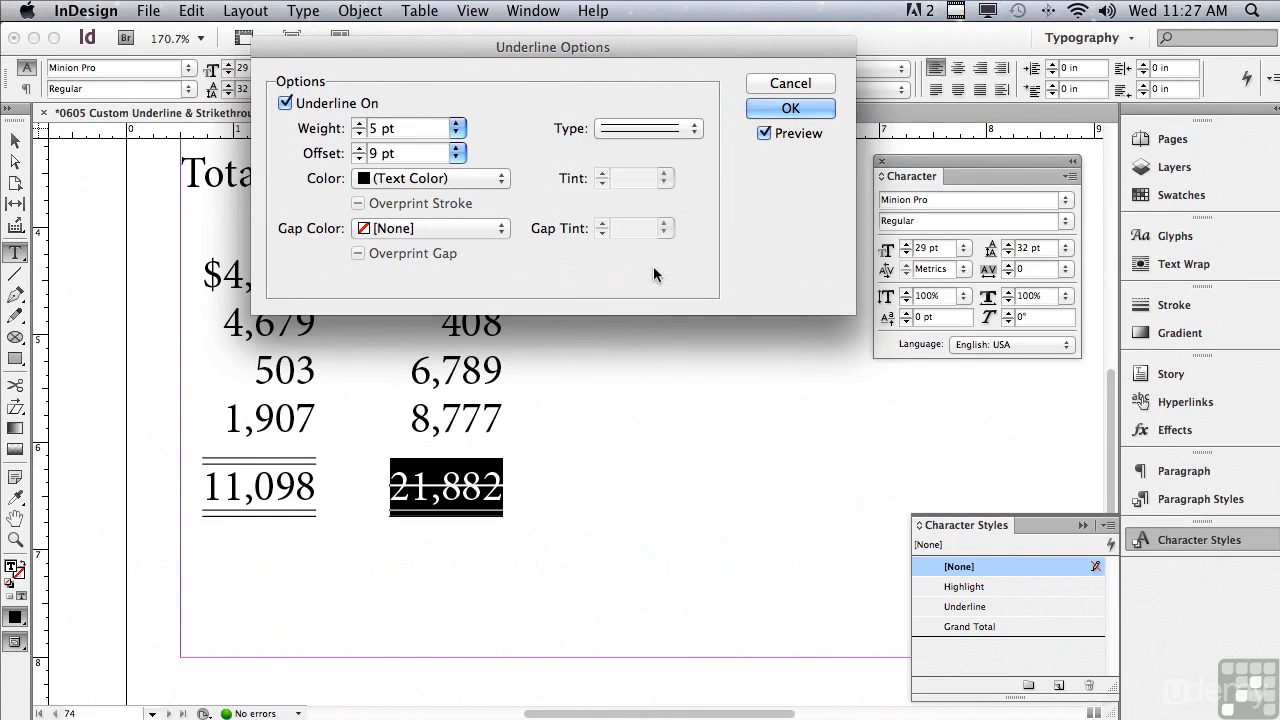
pyautogui.click(758, 109)
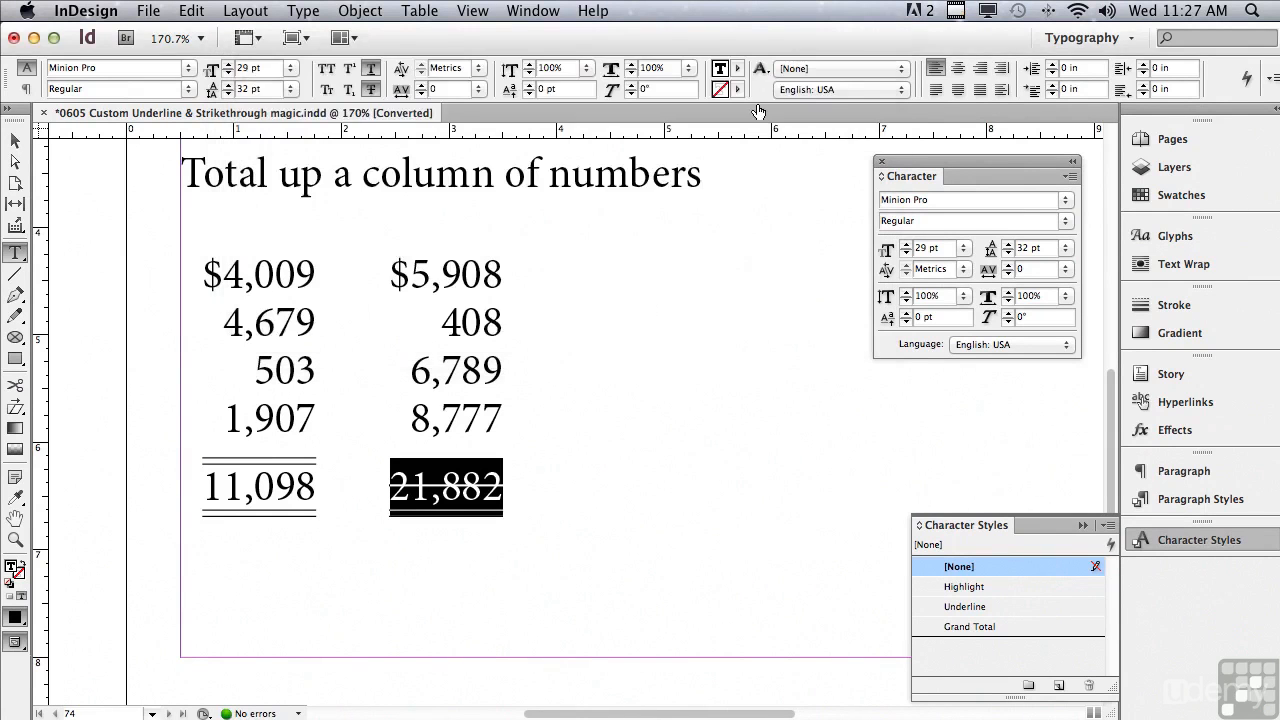
# Set the strikethrough weight of the second column's total to 5 pt, keeping the number in view
pyautogui.keyDown('alt'); pyautogui.click(370, 91); pyautogui.keyUp('alt')
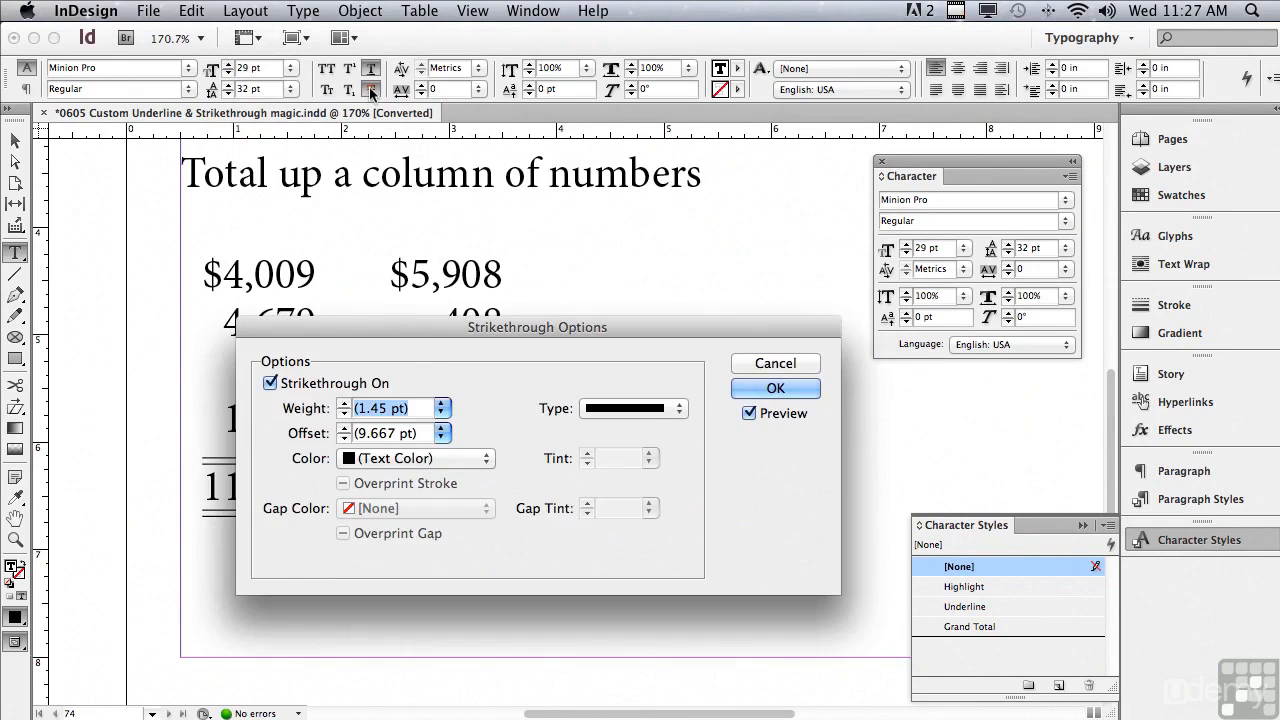
pyautogui.moveTo(432, 341); pyautogui.dragTo(410, 80)
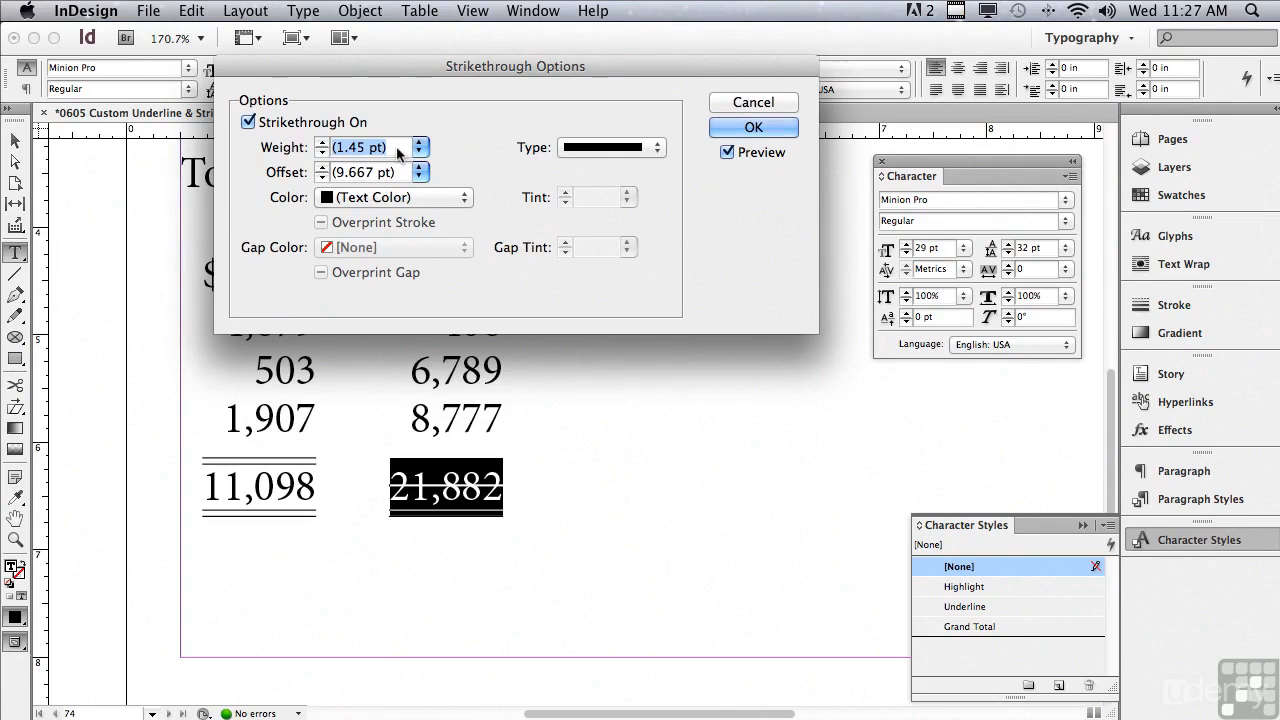
pyautogui.write('5')
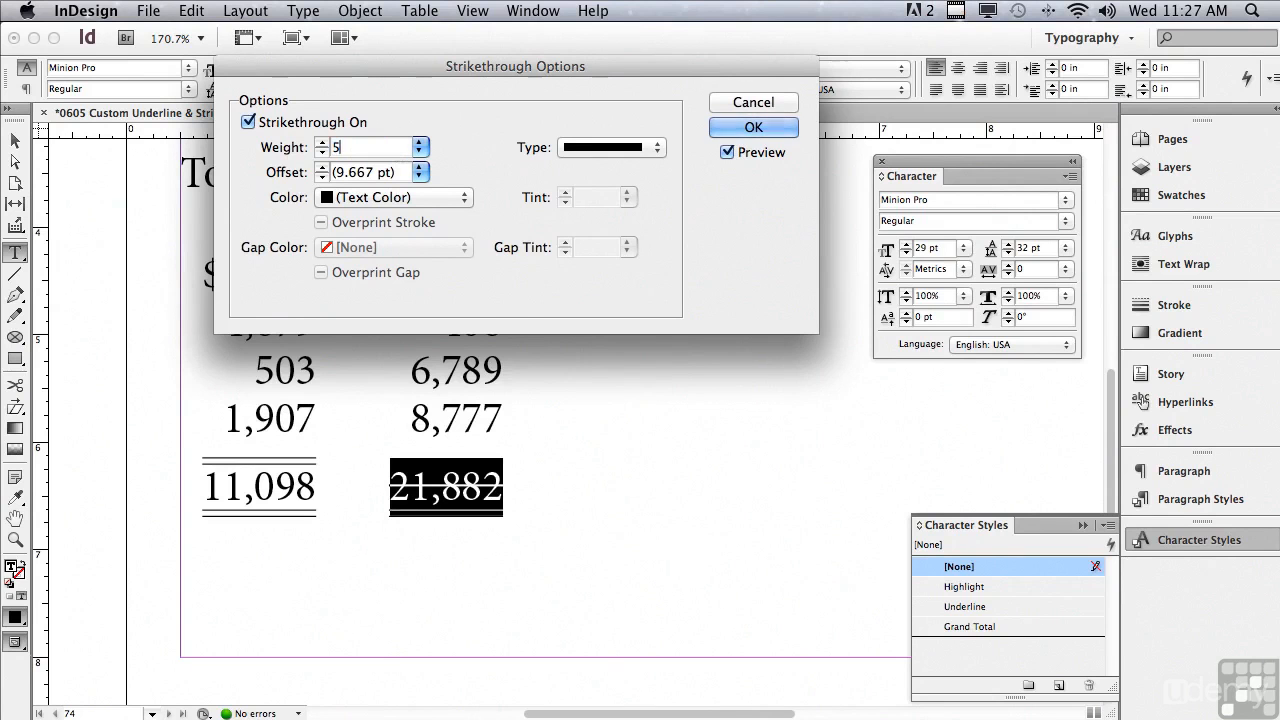
# Raise the strikethrough offset of the second column's total to 26 pt so the line sits above the number
pyautogui.click(401, 174)
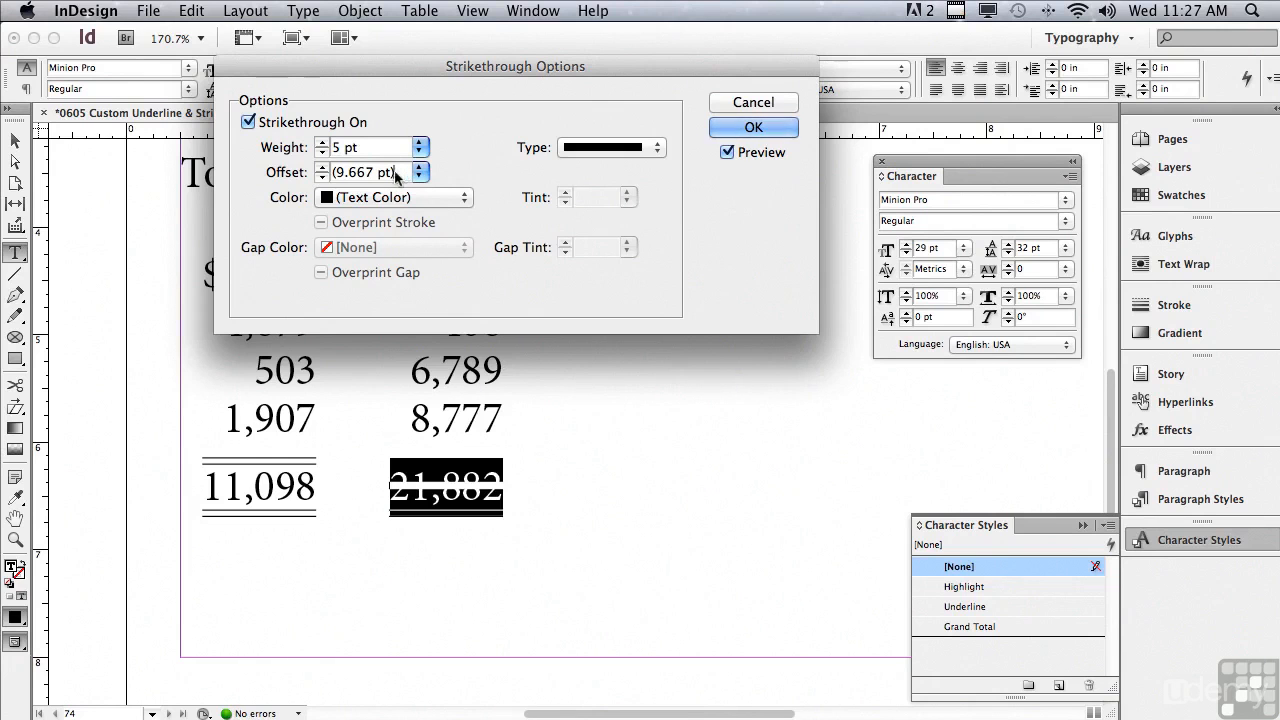
pyautogui.click(321, 167)
pyautogui.click(321, 167)
pyautogui.click(321, 167)
pyautogui.click(321, 167)
pyautogui.click(321, 167)
pyautogui.click(321, 167)
pyautogui.click(321, 167)
pyautogui.click(321, 167)
pyautogui.click(321, 167)
pyautogui.click(321, 167)
pyautogui.click(321, 167)
pyautogui.click(321, 167)
pyautogui.click(321, 167)
pyautogui.click(321, 167)
pyautogui.click(321, 167)
pyautogui.click(321, 167)
pyautogui.click(321, 167)
# Set the strikethrough type of the second column's total to Thin - Thin and accept the strikethrough options
pyautogui.click(567, 149)
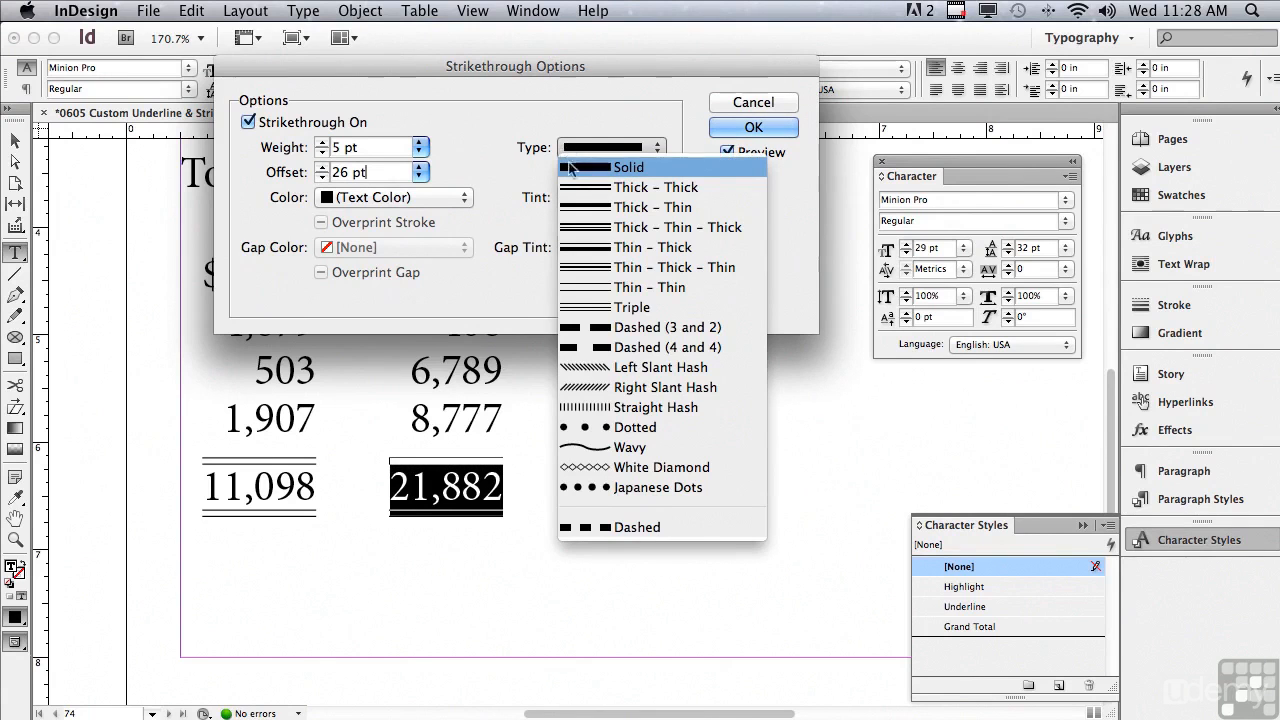
pyautogui.click(592, 289)
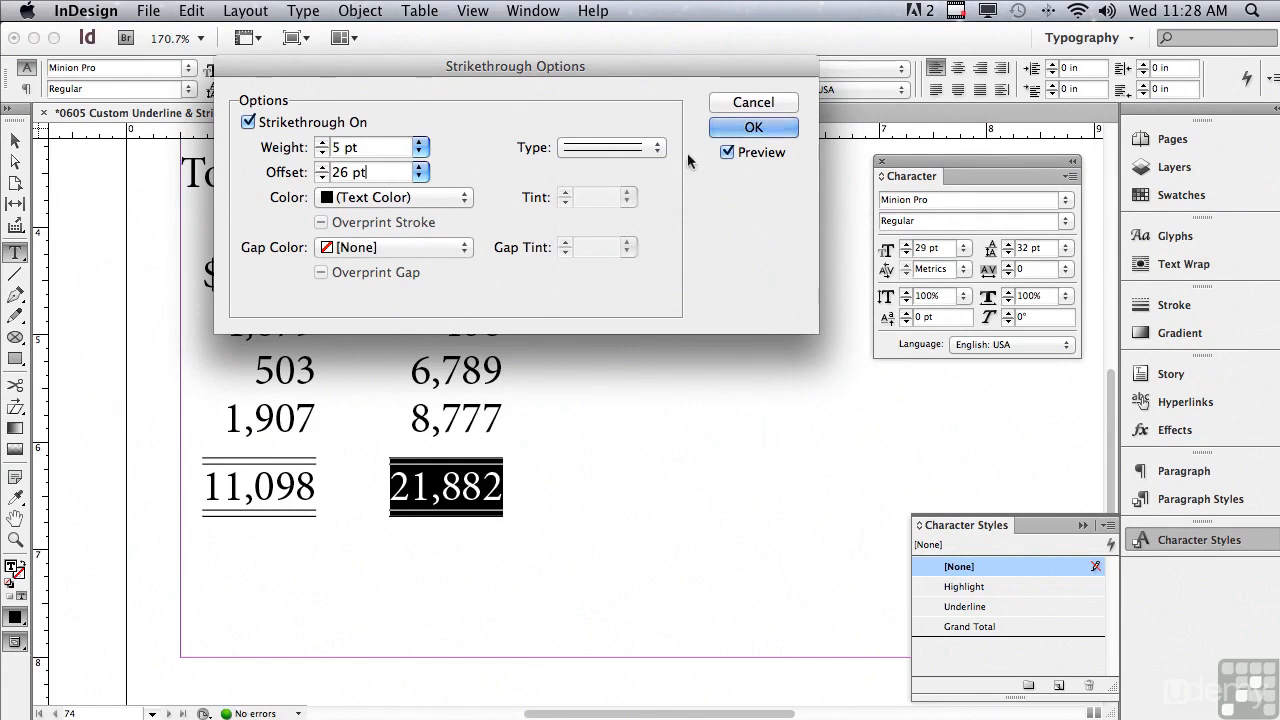
pyautogui.click(753, 128)
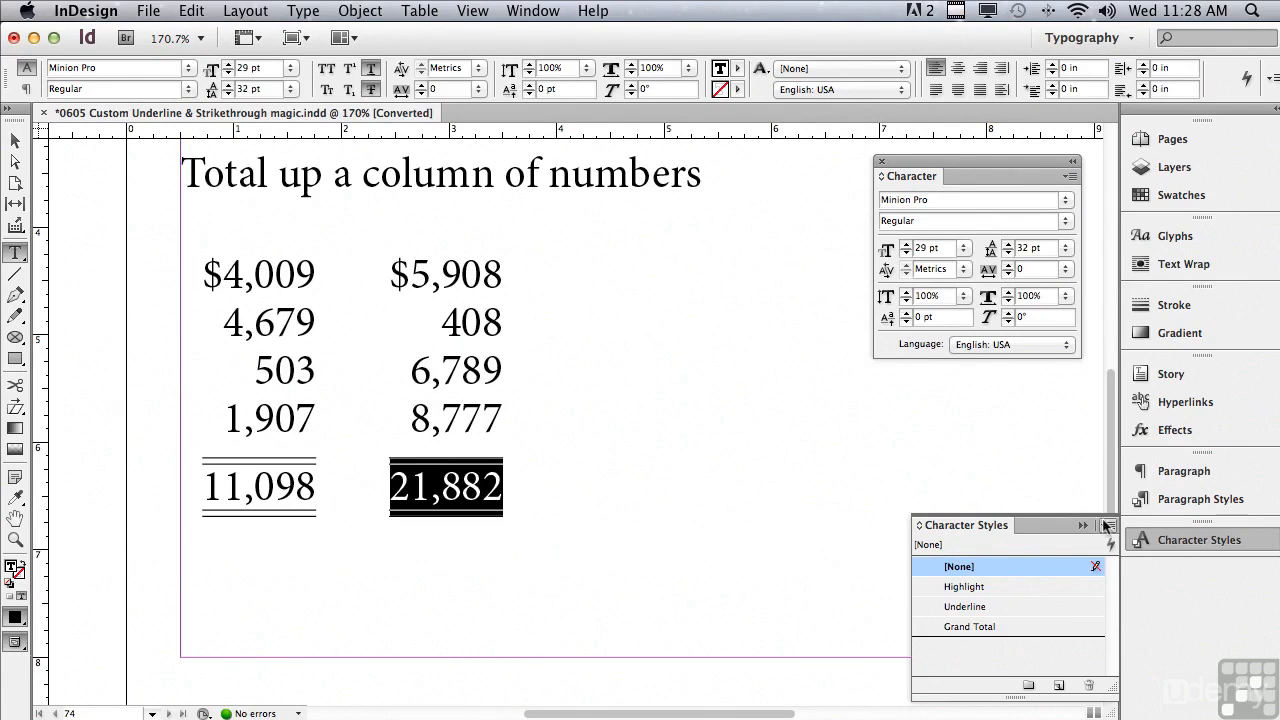
# Save the formatting of the second column's total as a new character style named Total
pyautogui.click(1108, 526)
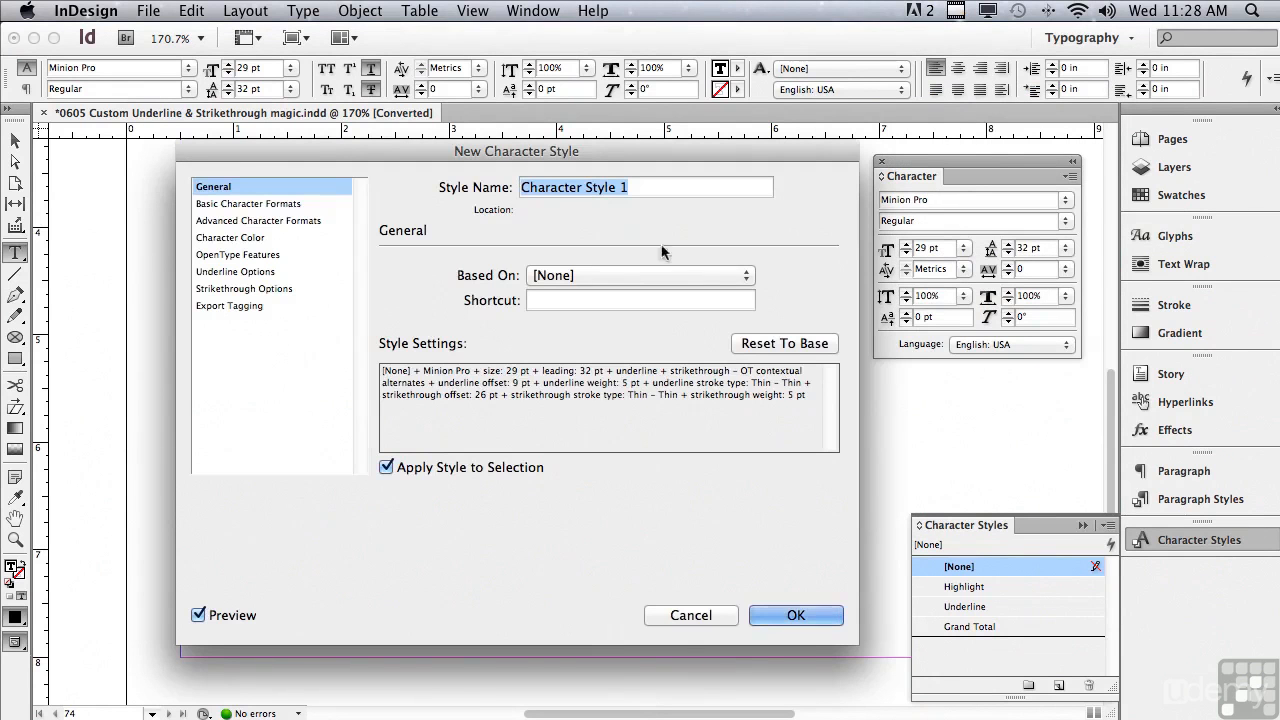
pyautogui.write('Total')
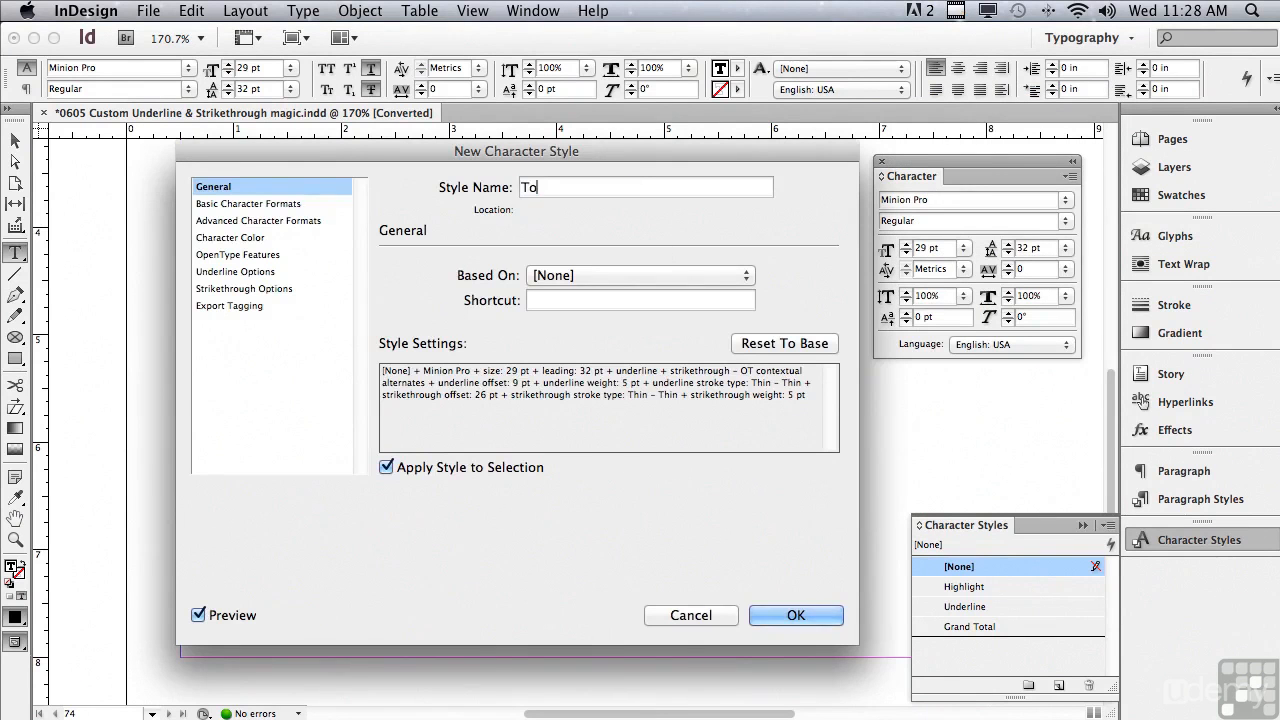
pyautogui.click(805, 615)
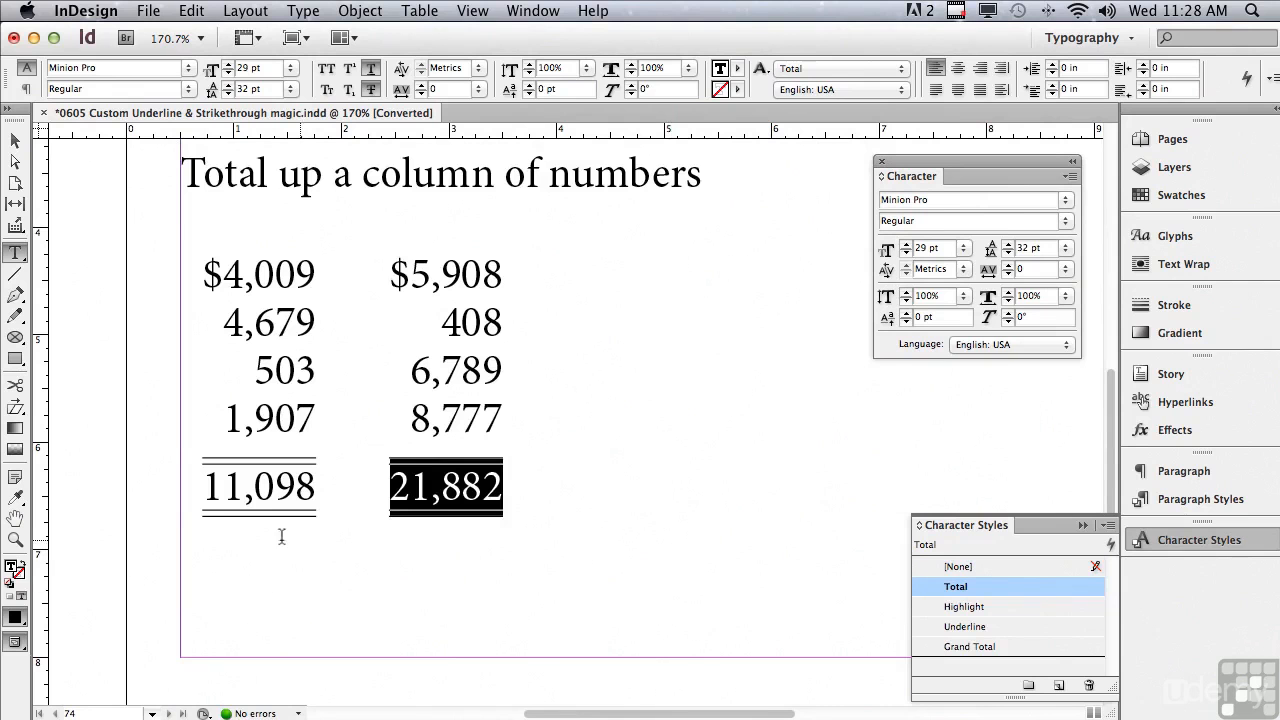
# Apply the Total character style to $4,009 at the head of the first column and deselect the text
pyautogui.moveTo(202, 270); pyautogui.dragTo(338, 273)
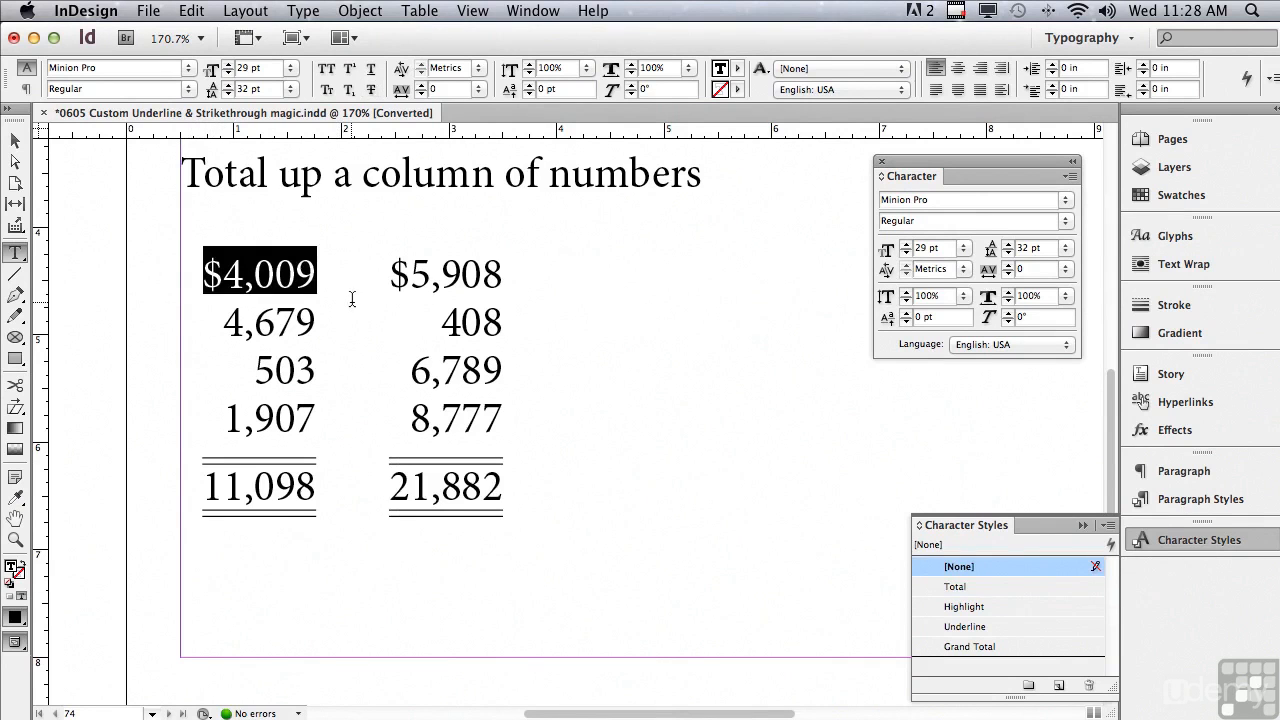
pyautogui.click(955, 588)
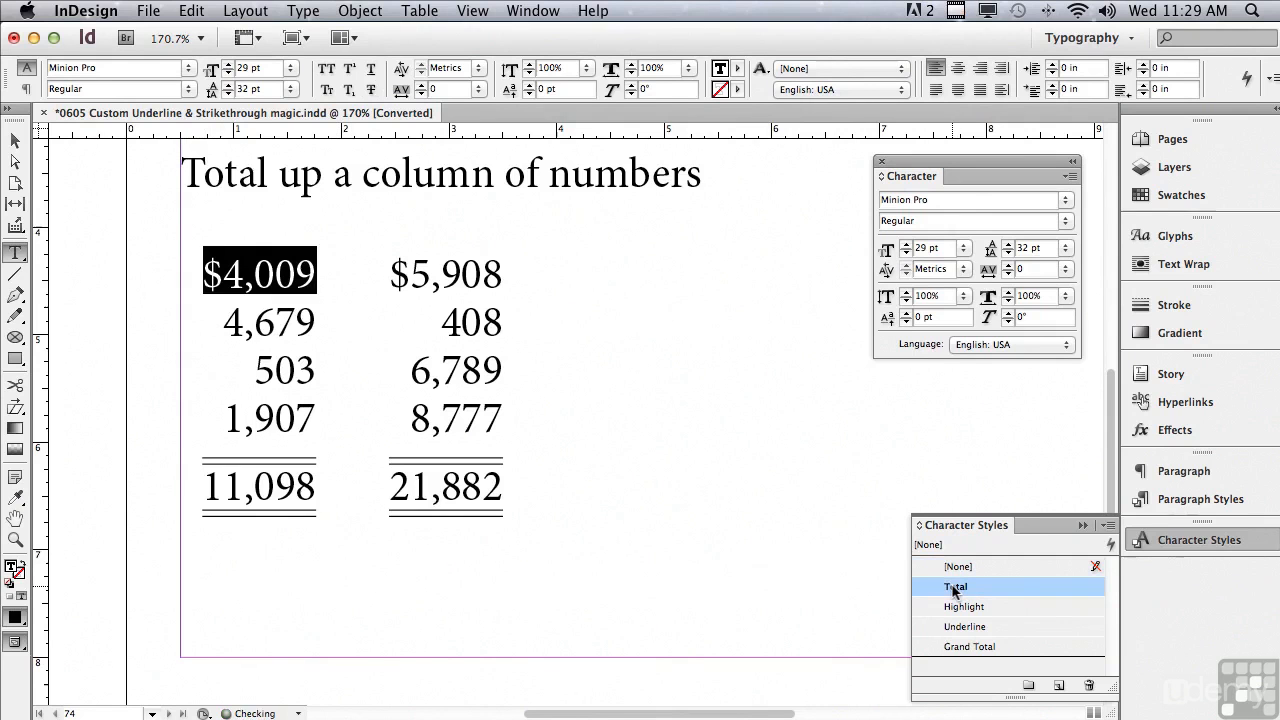
pyautogui.click(85, 347)
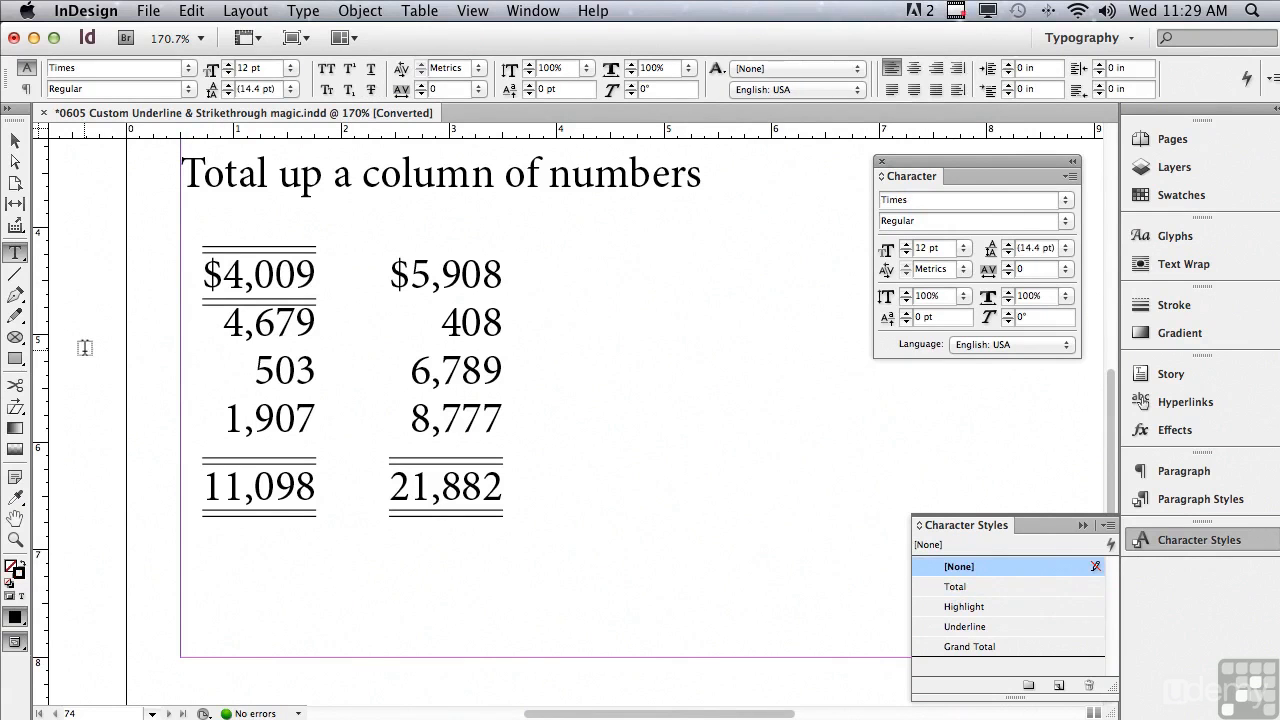